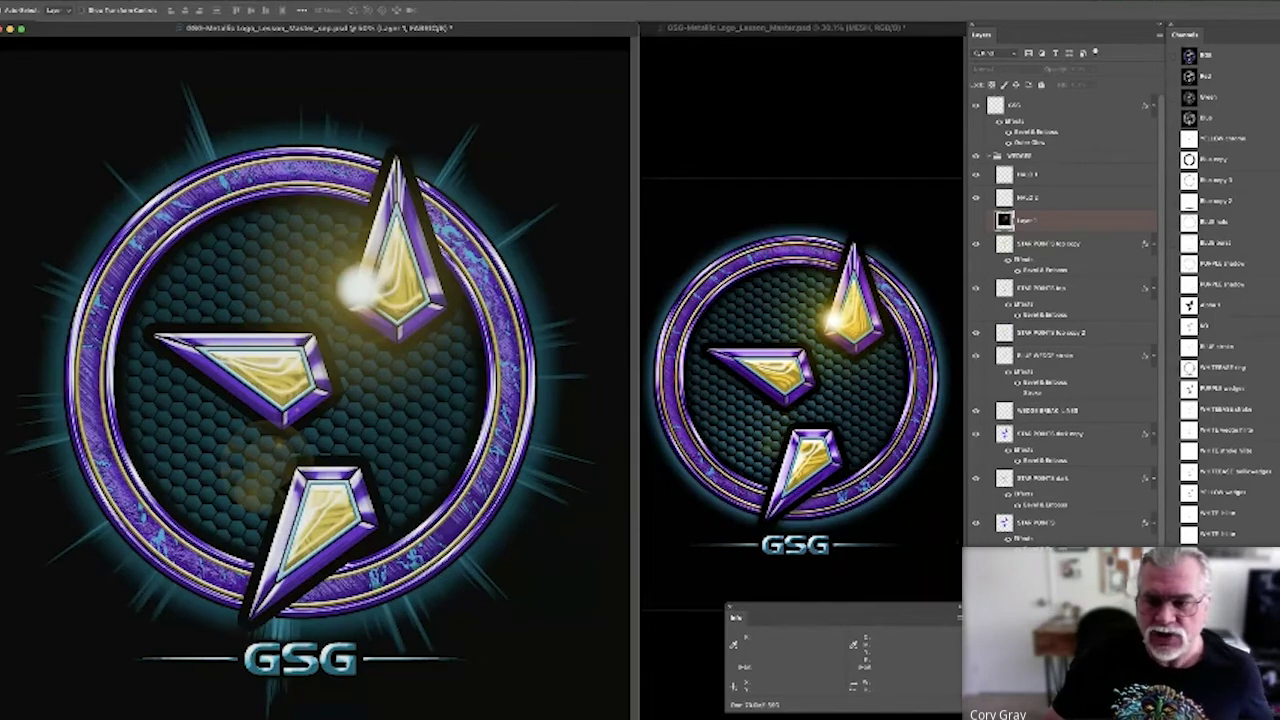
Preview the separation build-up on the black fabric, toggling the white base, purple and blue ink channels
{"action": "key", "text": "ctrl+3"}
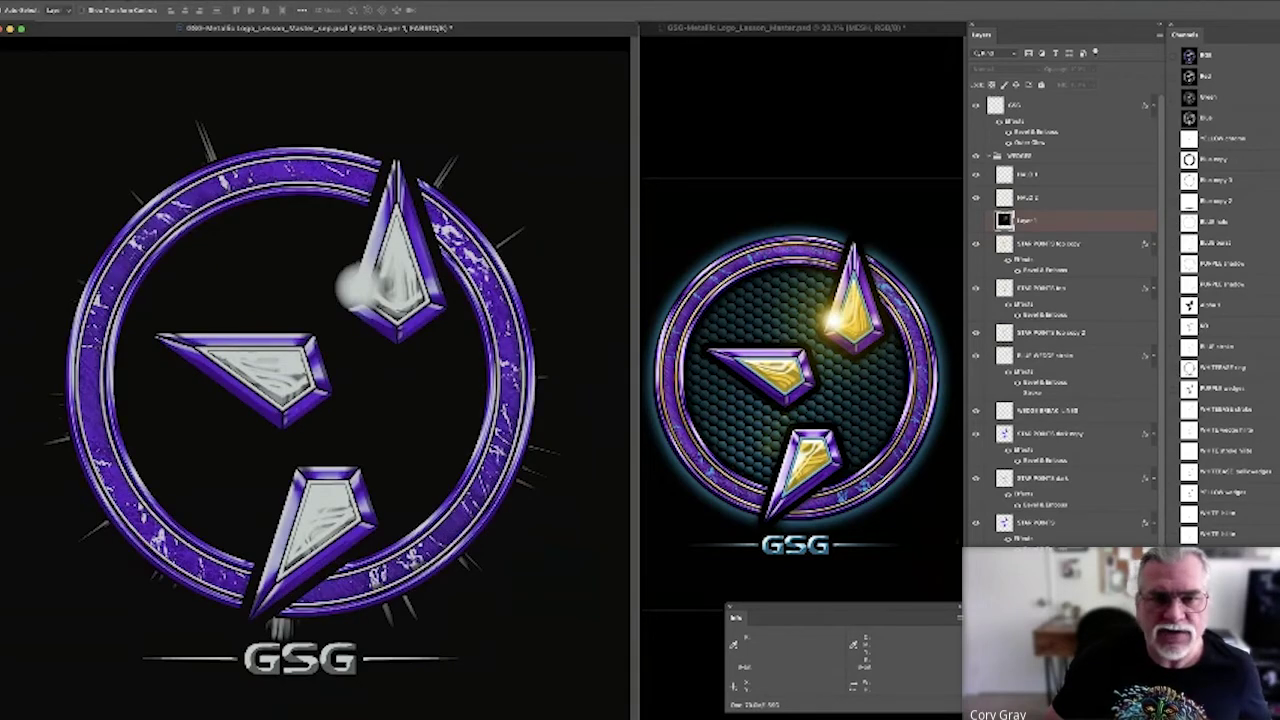
{"action": "key", "text": "ctrl+z"}
{"action": "key", "text": "ctrl+shift+z"}
{"action": "key", "text": "ctrl+z"}
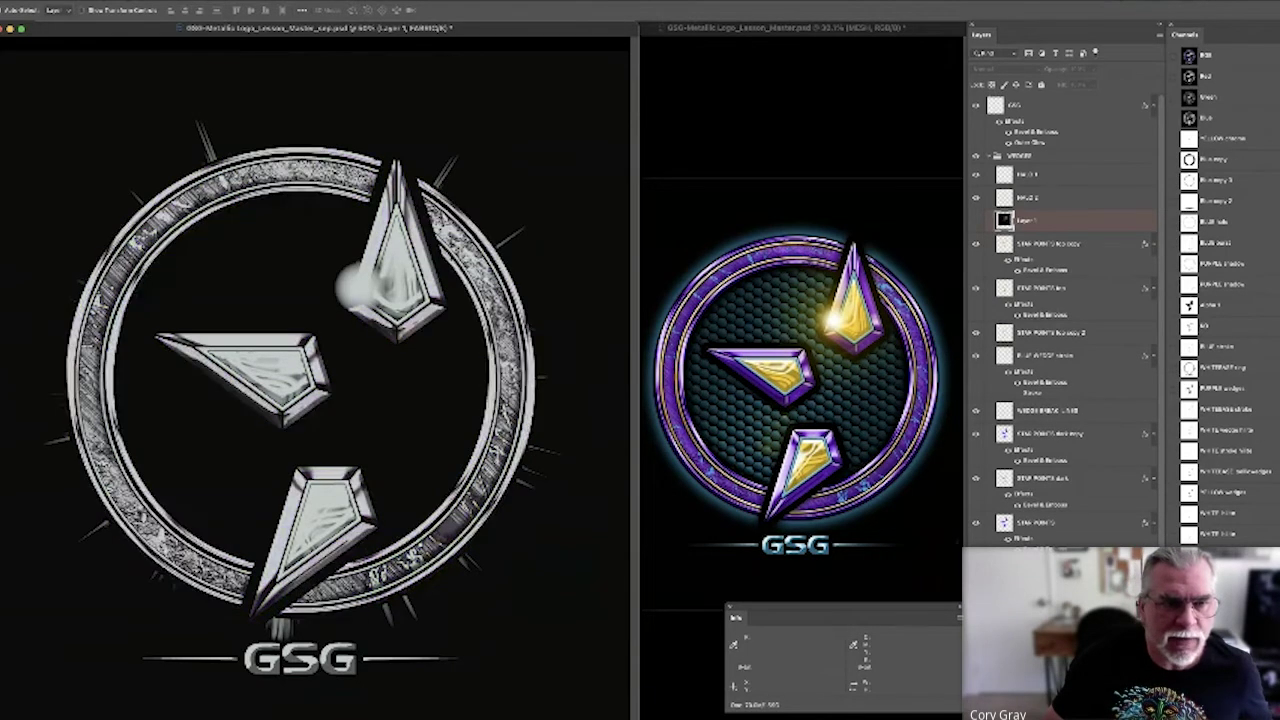
{"action": "key", "text": "ctrl+shift+z"}
{"action": "key", "text": "ctrl+z"}
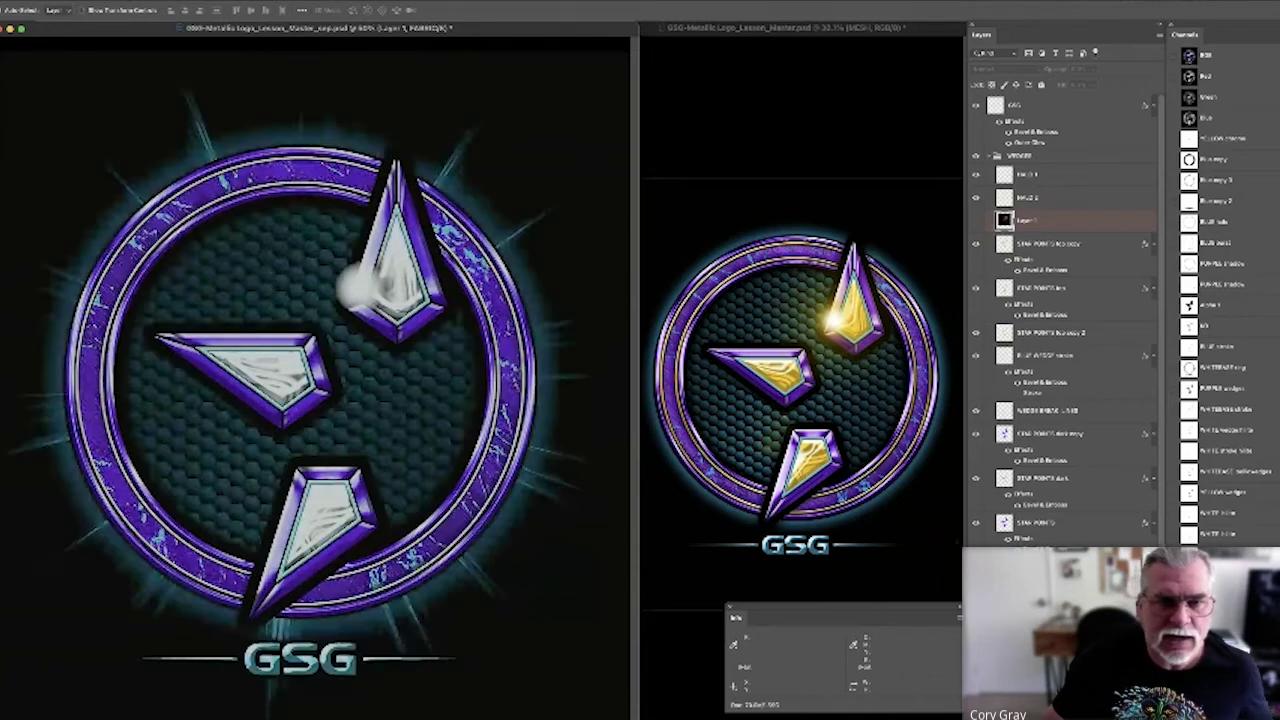
{"action": "key", "text": "ctrl+shift+z"}
{"action": "key", "text": "ctrl+z"}
{"action": "key", "text": "ctrl+shift+z"}
{"action": "key", "text": "ctrl+z"}
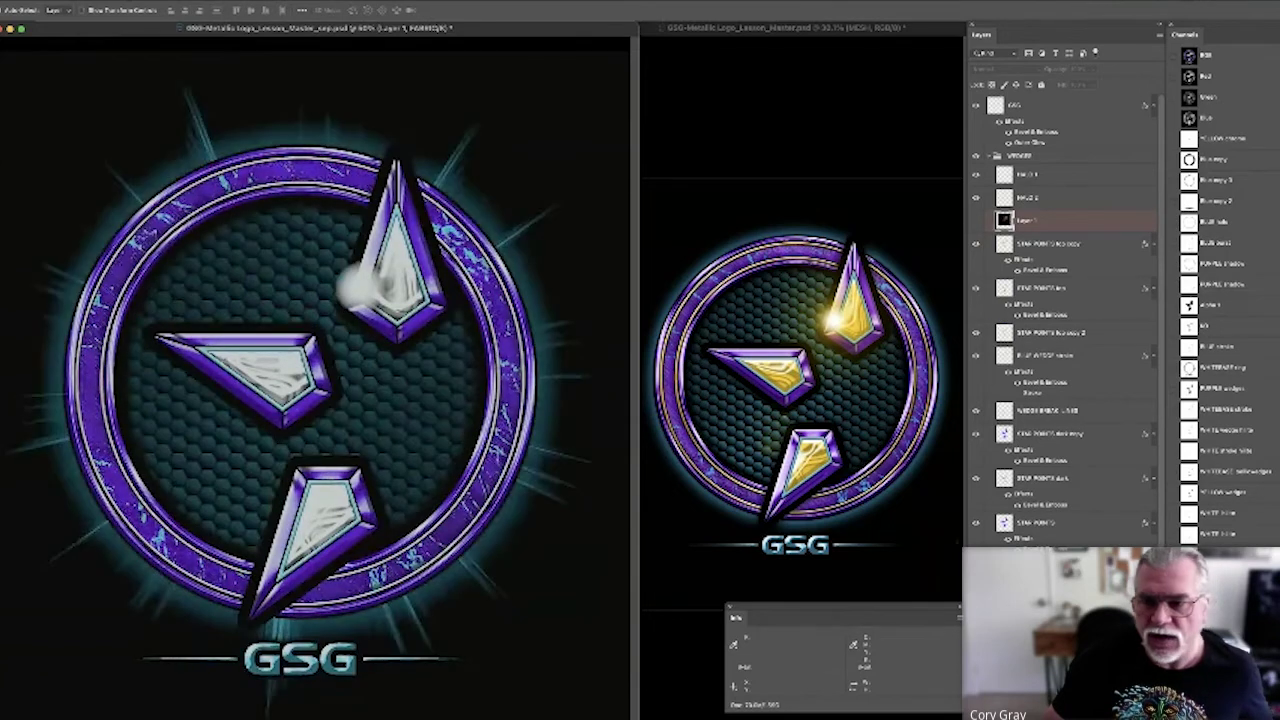
Preview the yellow and highlight white inks over the white base, purple and blue to complete the simulated print
{"action": "key", "text": "ctrl+z"}
{"action": "key", "text": "ctrl+z"}
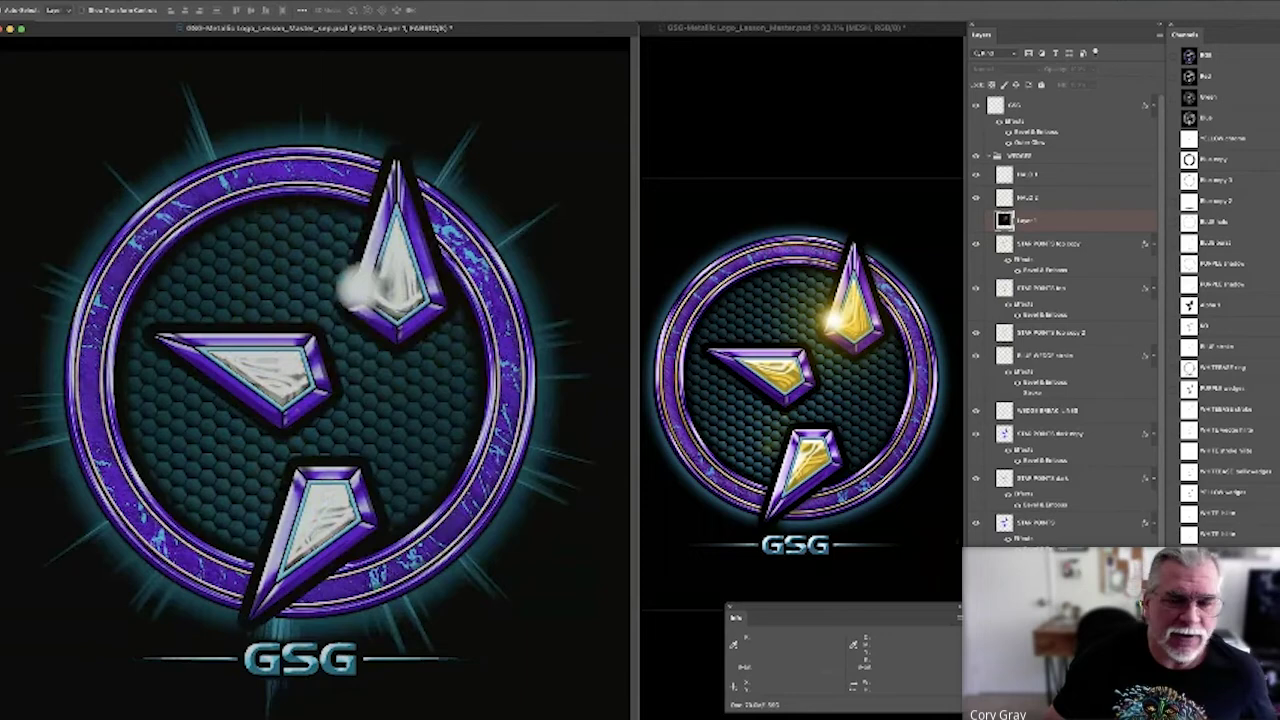
{"action": "key", "text": "ctrl+shift+z"}
{"action": "key", "text": "ctrl+z"}
{"action": "key", "text": "ctrl+shift+z"}
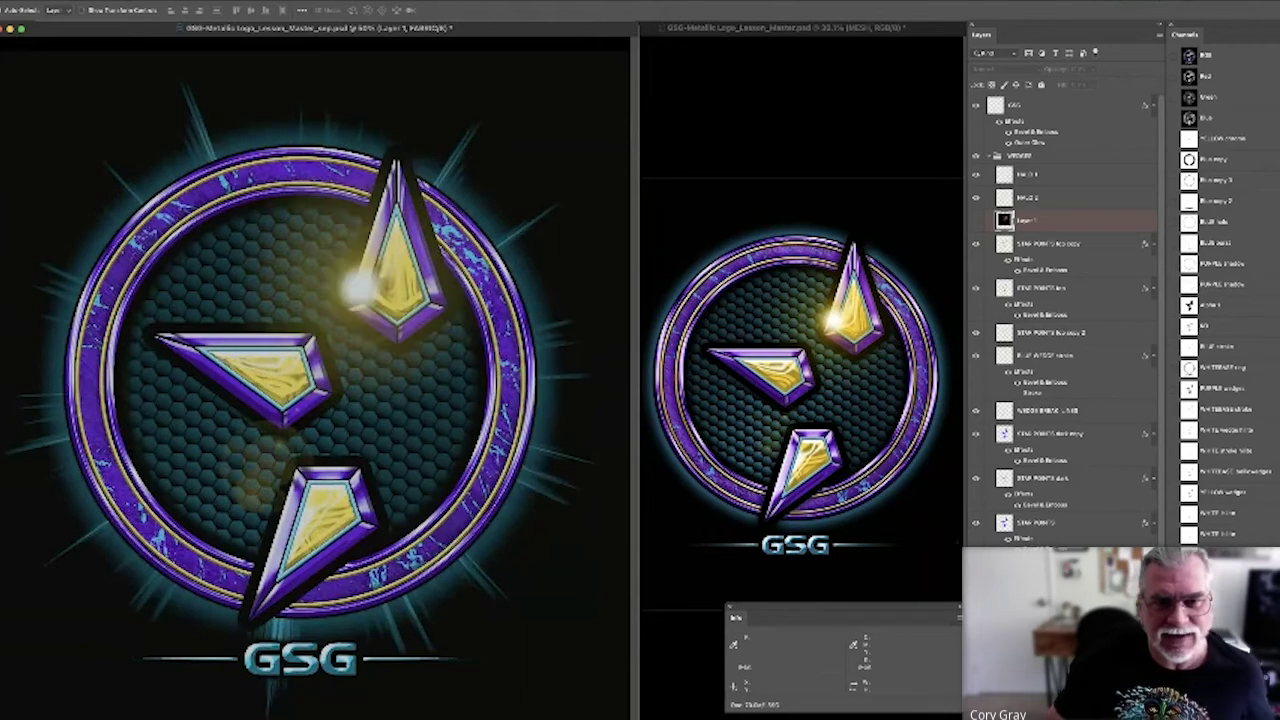
{"action": "key", "text": "ctrl+shift+z"}
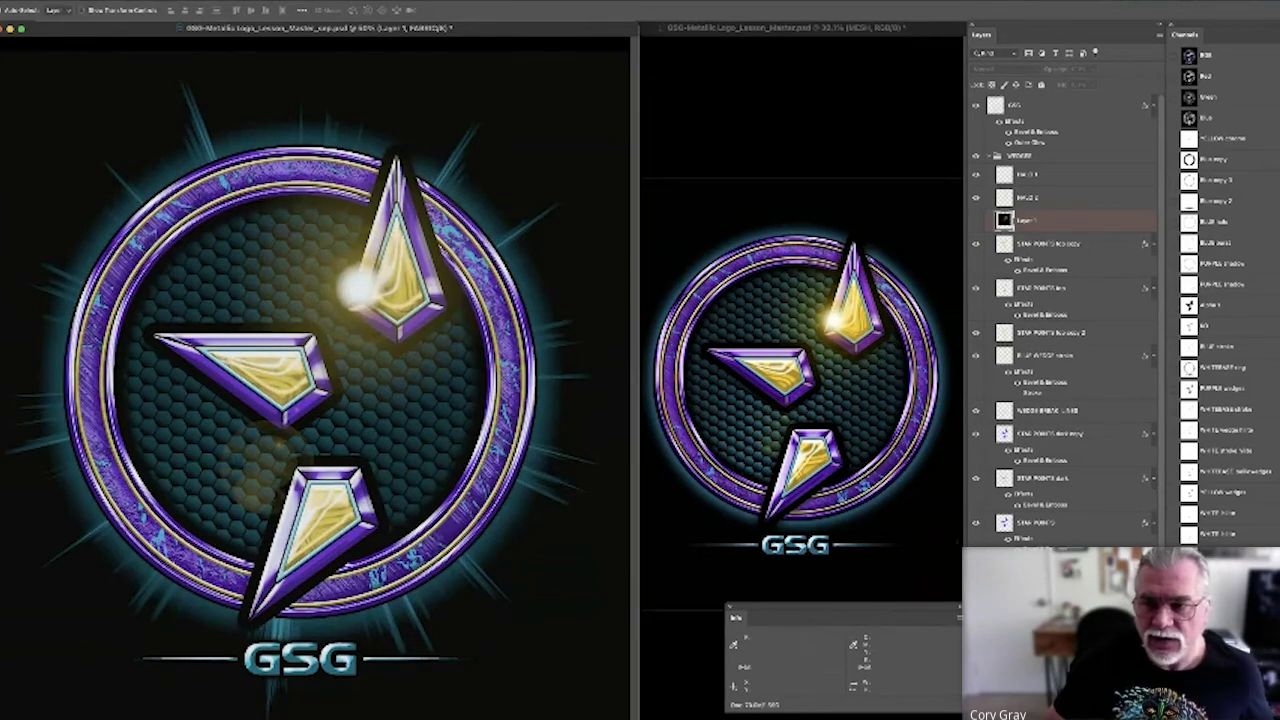
View the WHITEBASE channel on its own and the purple ink alone over the black FABRIC channel
{"action": "key", "text": "ctrl+z"}
{"action": "key", "text": "ctrl+z"}
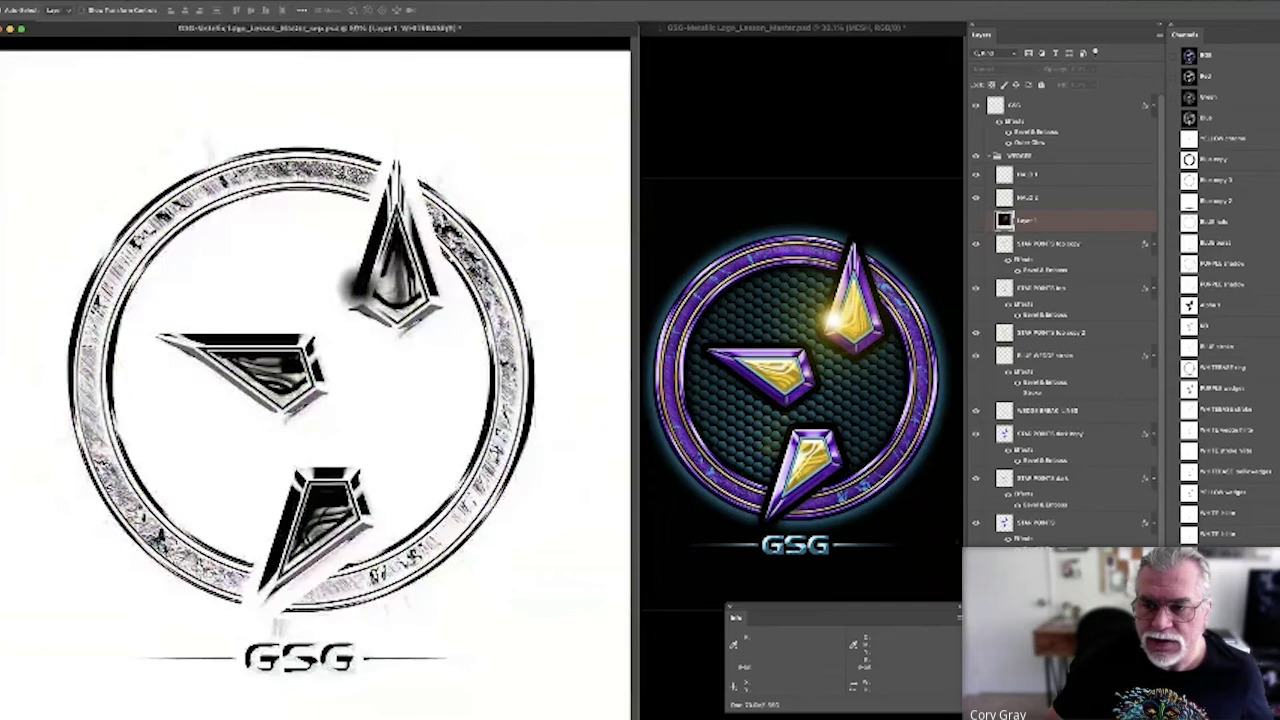
{"action": "key", "text": "ctrl+z"}
{"action": "key", "text": "ctrl+z"}
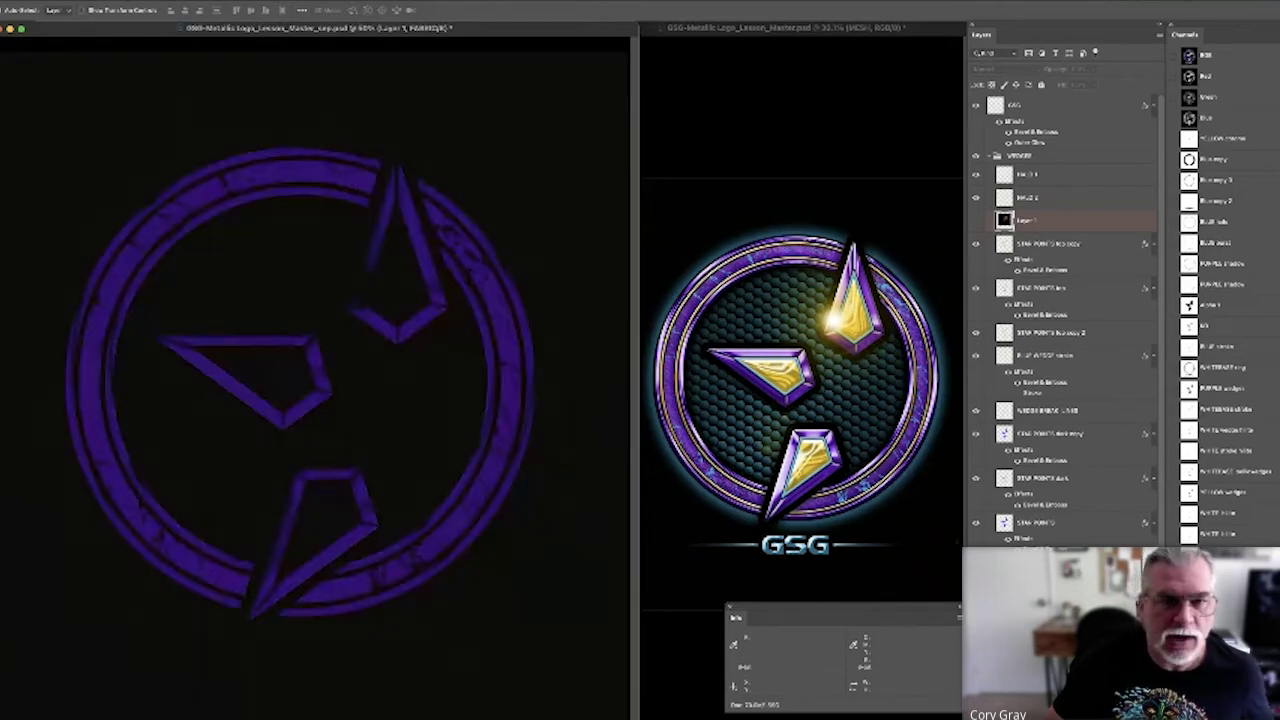
Examine how the purple separation prints on the black fabric without the white base beneath it
{"action": "key", "text": "ctrl+z"}
{"action": "key", "text": "ctrl+z"}
{"action": "key", "text": "ctrl+shift+z"}
{"action": "key", "text": "ctrl+z"}
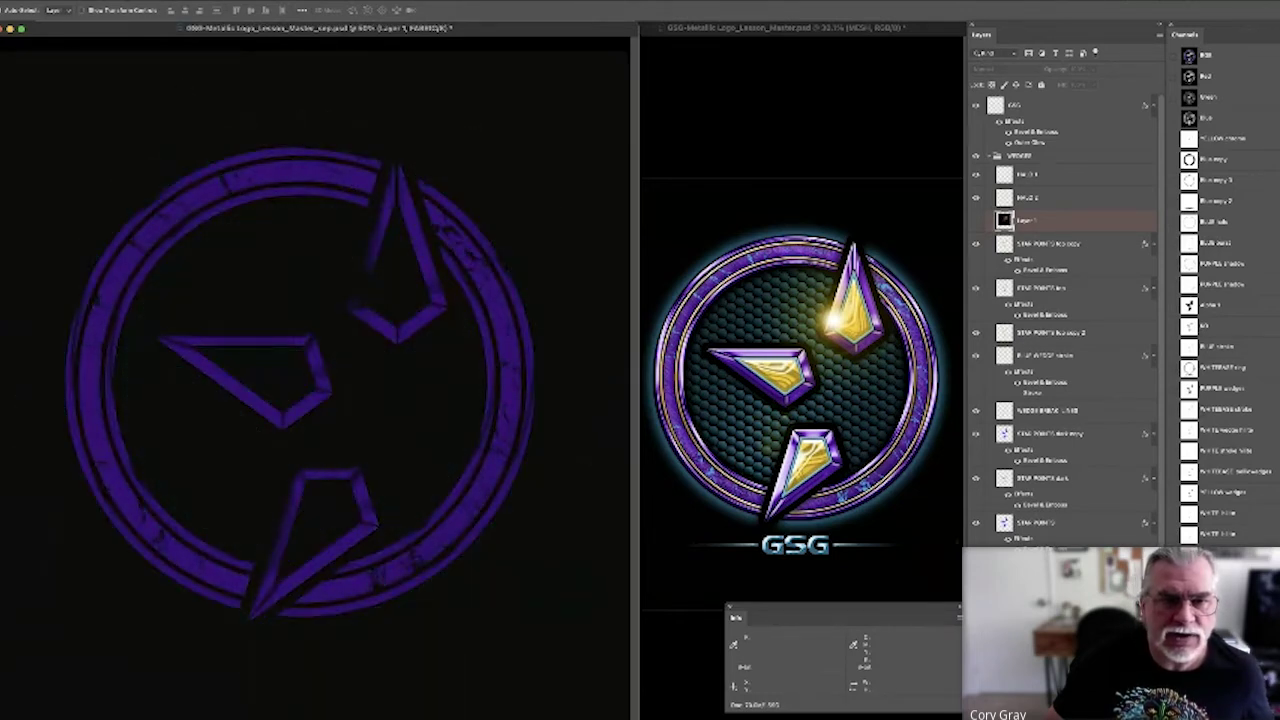
{"action": "key", "text": "ctrl+shift+z"}
{"action": "key", "text": "ctrl+z"}
{"action": "key", "text": "ctrl+shift+z"}
{"action": "key", "text": "ctrl+z"}
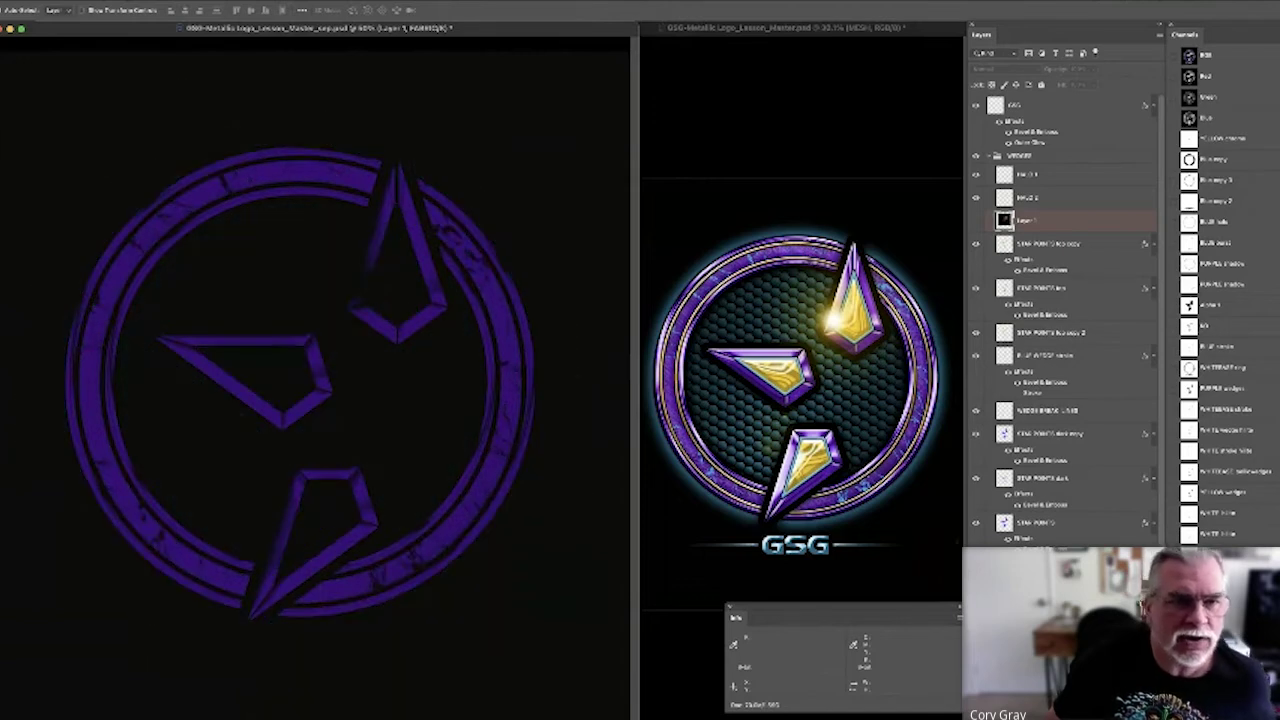
{"action": "key", "text": "ctrl+shift+z"}
{"action": "key", "text": "ctrl+z"}
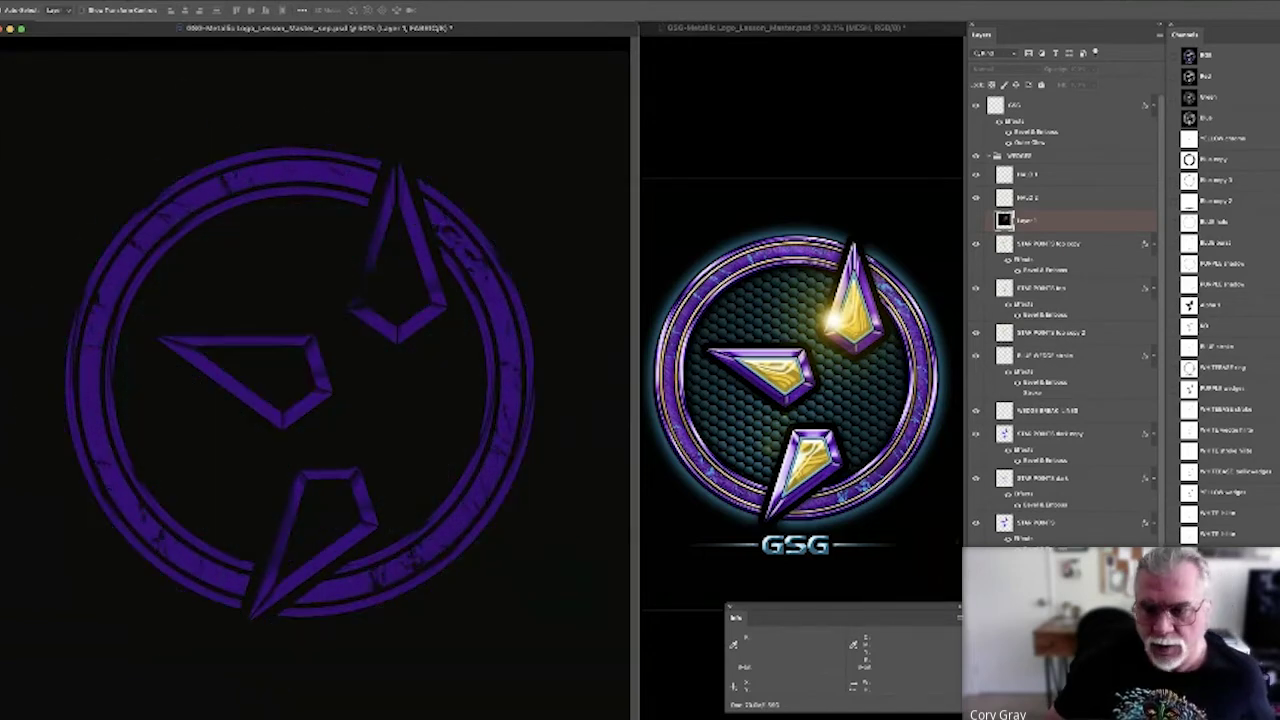
Preview the purple, blue and yellow inks together over black FABRIC with the white base hidden
{"action": "key", "text": "ctrl+shift+z"}
{"action": "key", "text": "ctrl+shift+z"}
{"action": "key", "text": "ctrl+z"}
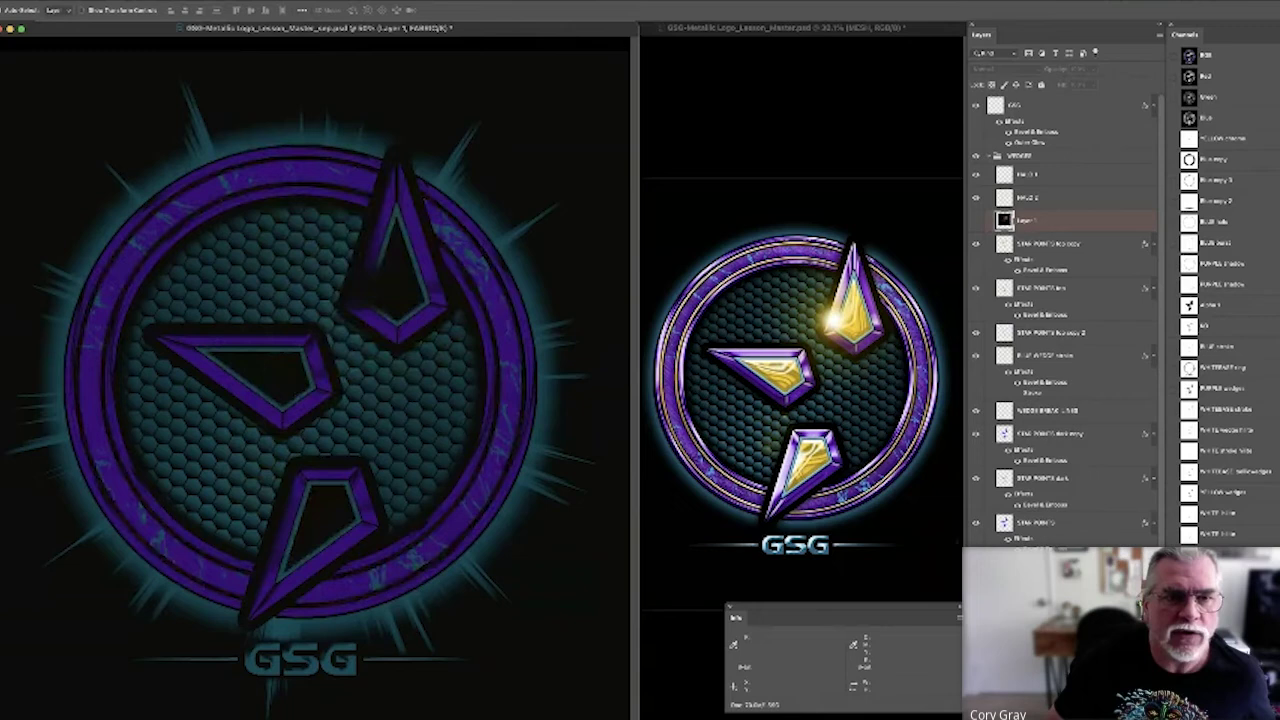
{"action": "key", "text": "ctrl+shift+z"}
{"action": "key", "text": "ctrl+z"}
{"action": "key", "text": "ctrl+shift+z"}
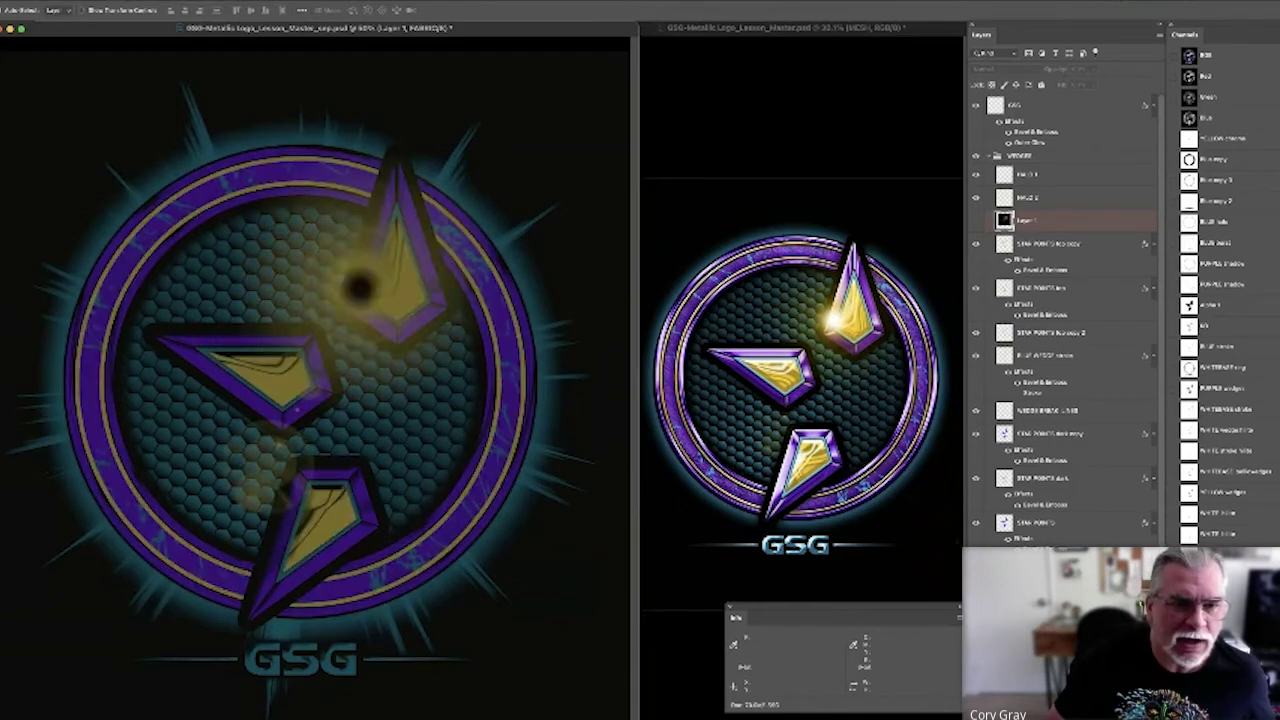
{"action": "key", "text": "ctrl+z"}
{"action": "key", "text": "ctrl+shift+z"}
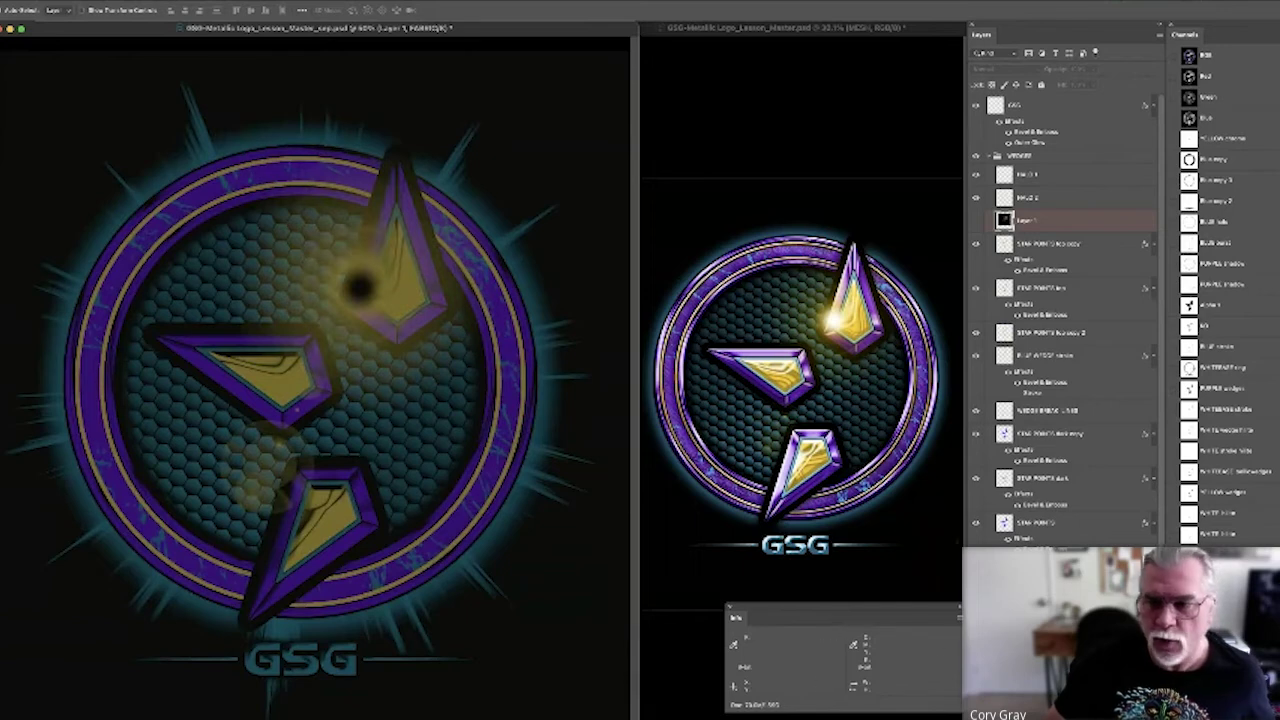
Show the white base beneath the purple, blue and yellow inks to compare the print preview
{"action": "key", "text": "ctrl+z"}
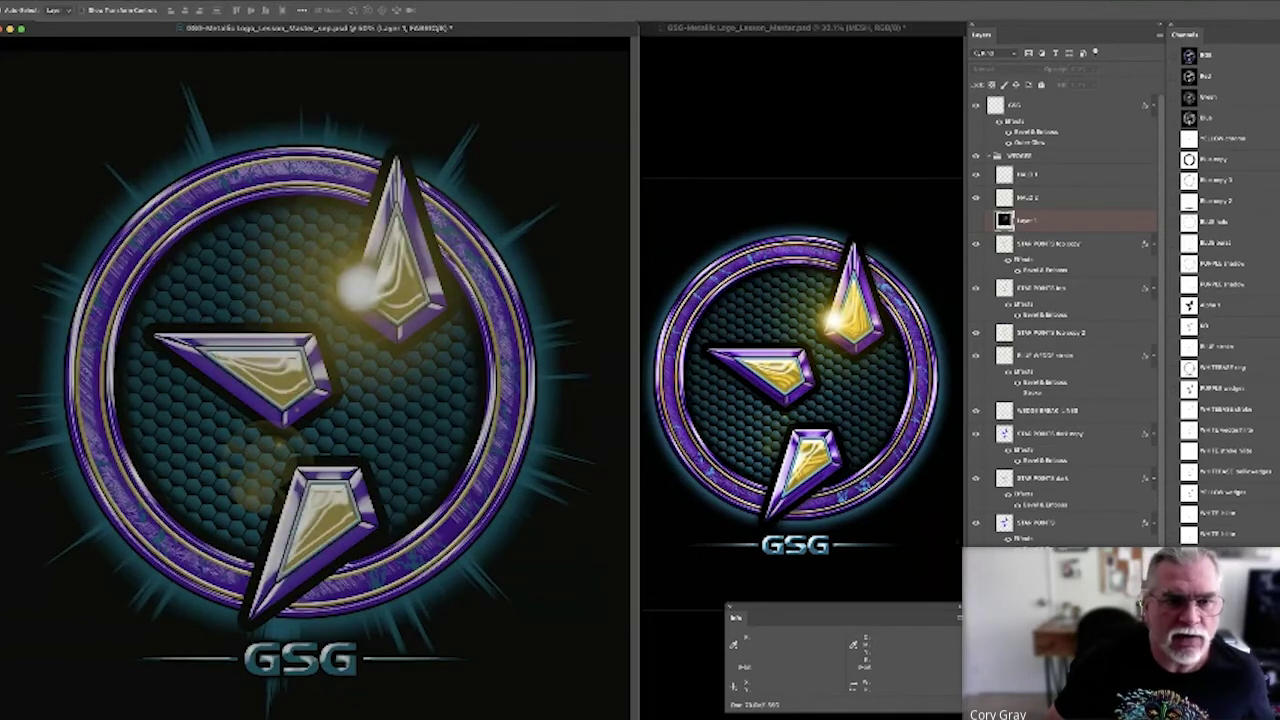
{"action": "key", "text": "ctrl+z"}
{"action": "key", "text": "ctrl+shift+z"}
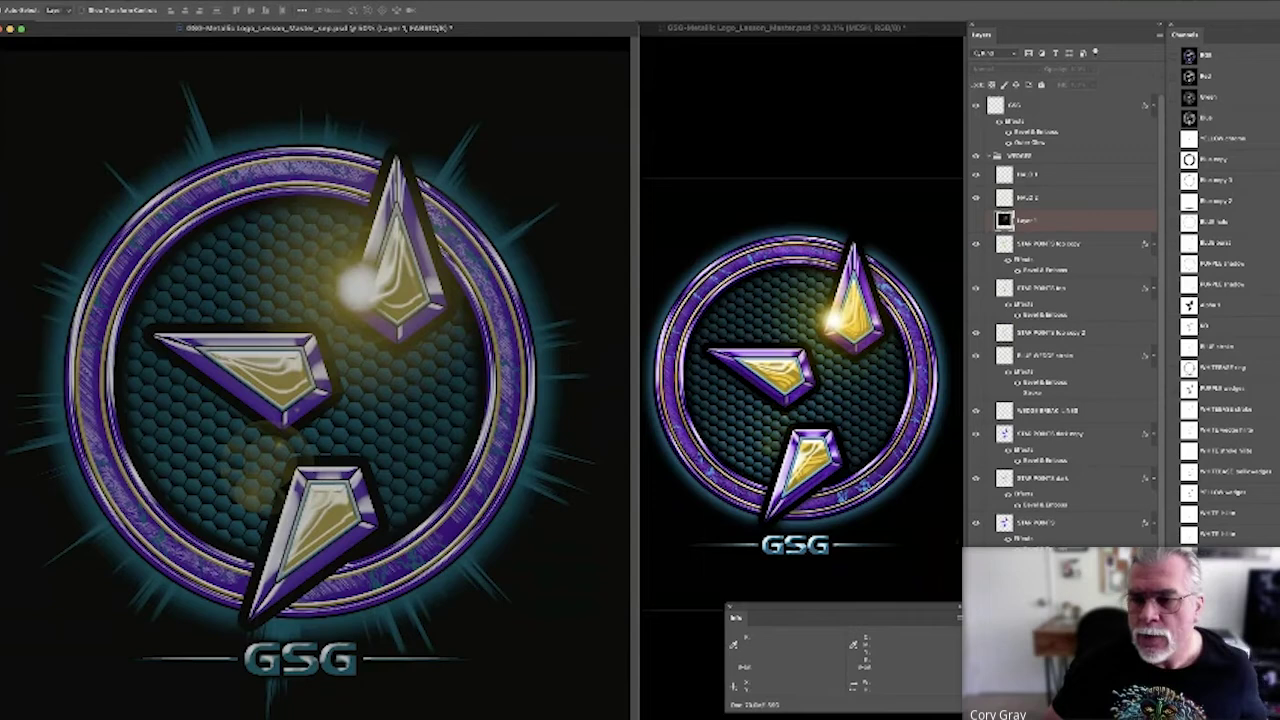
{"action": "key", "text": "ctrl+shift+z"}
Delete all the working channels from YELLOW chrome downward, keeping RGB, FABRIC, WHITEBASE, PURPLE, BLUE, YELLOW and WHITE
{"action": "left_click", "coordinate": [1240, 141]}
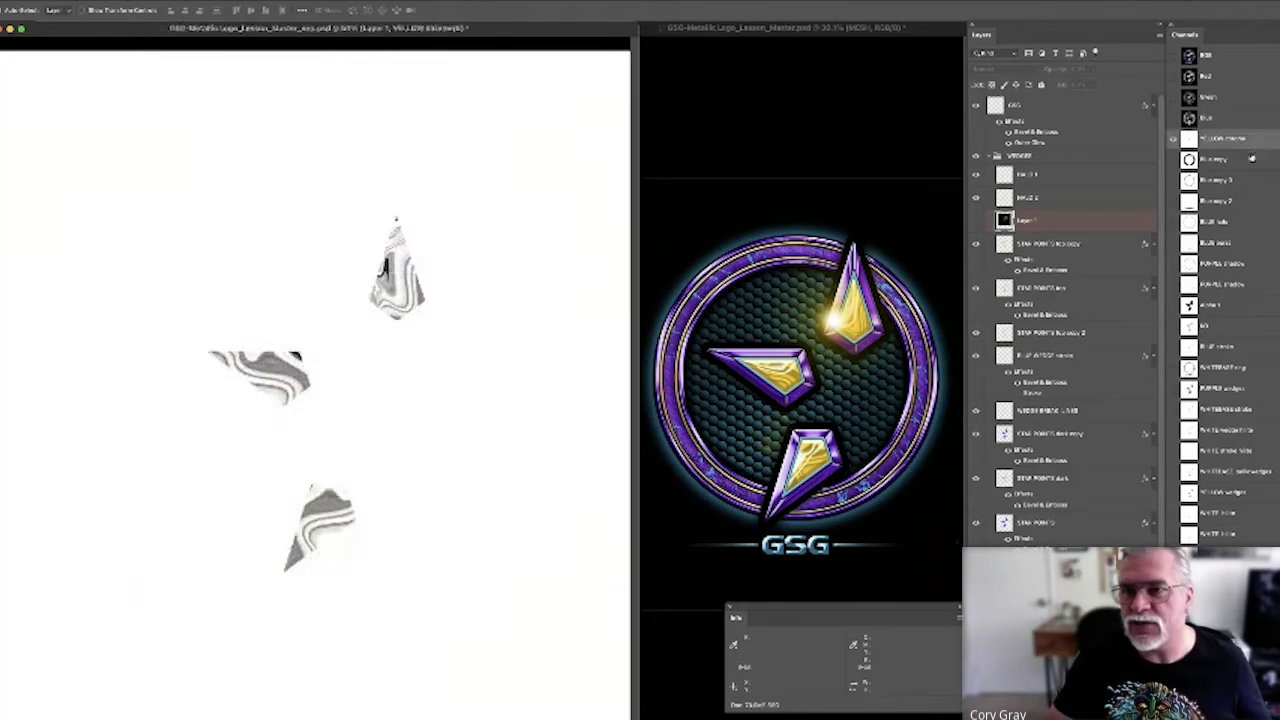
{"action": "left_click", "coordinate": [1250, 160], "text": "shift"}
{"action": "left_click", "coordinate": [1254, 181], "text": "shift"}
{"action": "left_click", "coordinate": [1256, 203], "text": "shift"}
{"action": "left_click", "coordinate": [1255, 229], "text": "shift"}
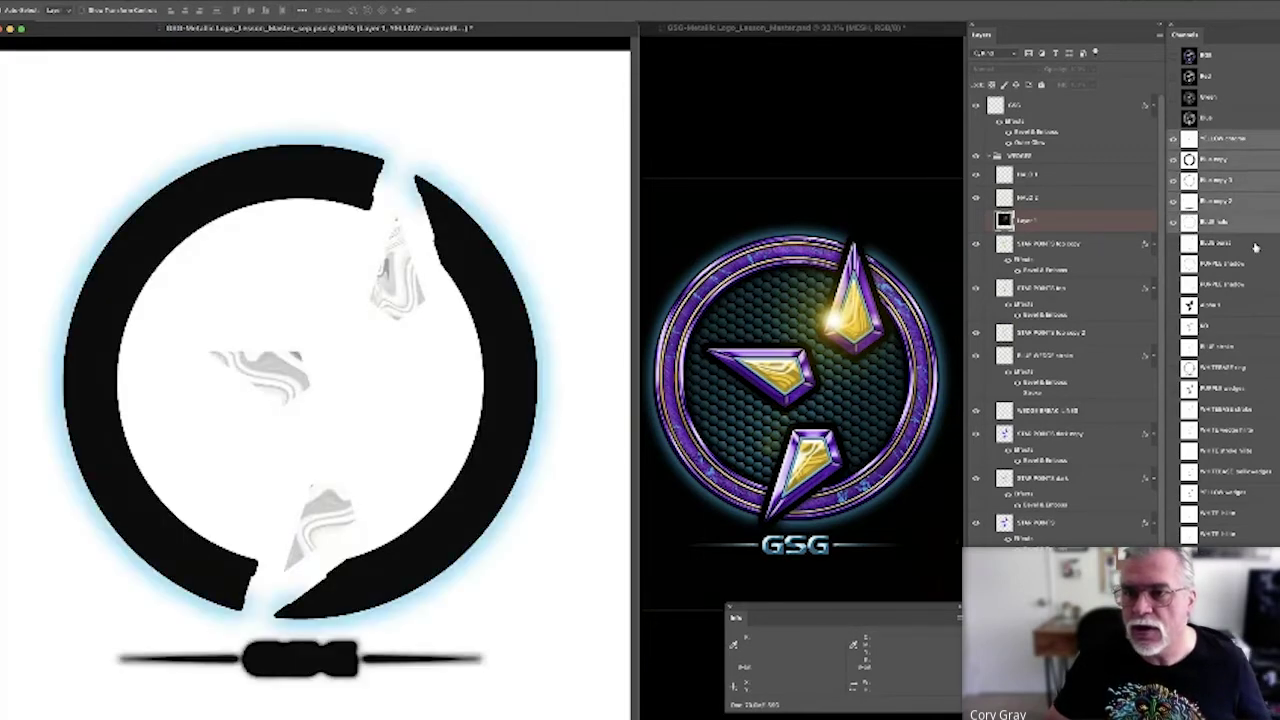
{"action": "left_click", "coordinate": [1256, 247], "text": "shift"}
{"action": "left_click", "coordinate": [1256, 266], "text": "shift"}
{"action": "left_click", "coordinate": [1258, 300], "text": "shift"}
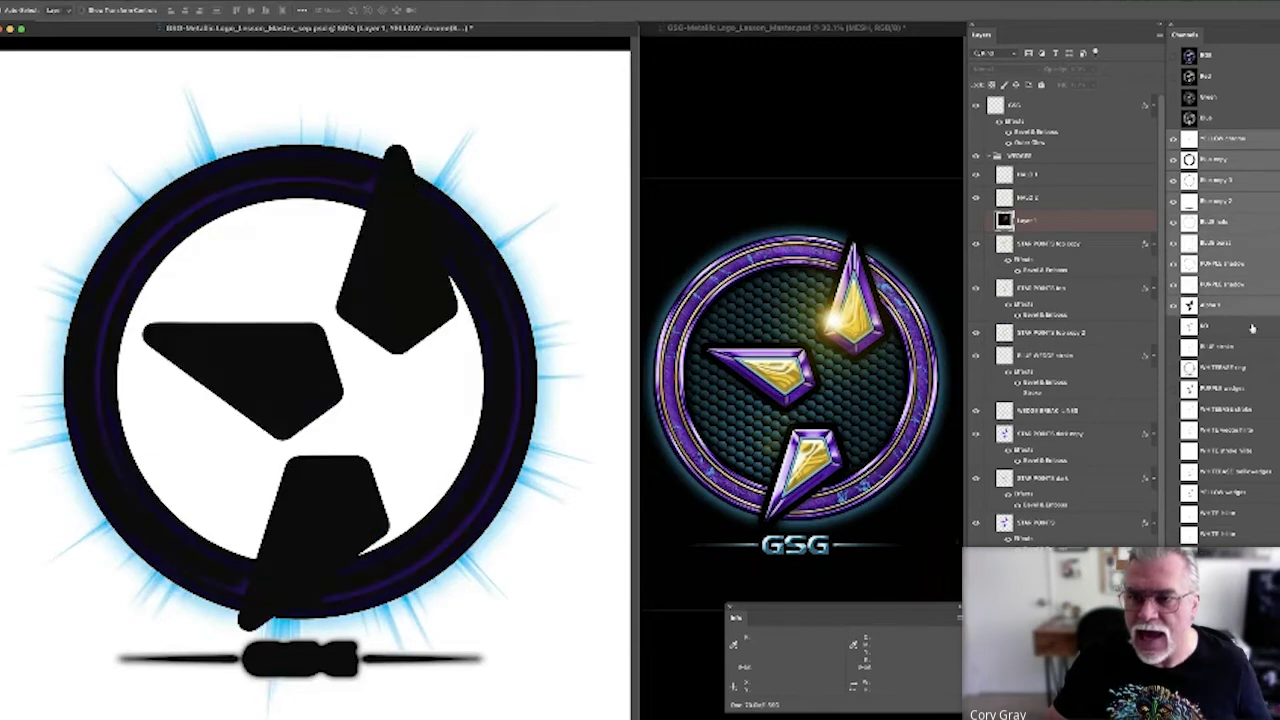
{"action": "left_click", "coordinate": [1252, 326], "text": "shift"}
{"action": "left_click", "coordinate": [1250, 347], "text": "shift"}
{"action": "left_click", "coordinate": [1249, 368], "text": "shift"}
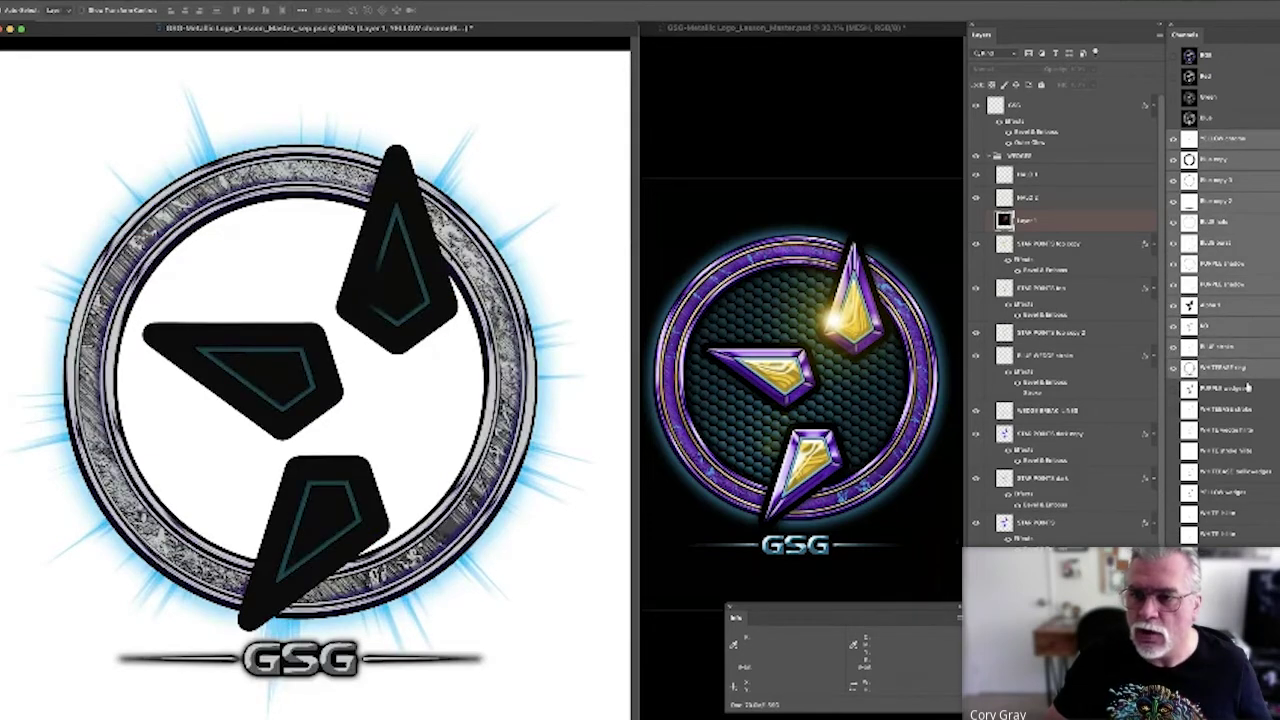
{"action": "left_click", "coordinate": [1247, 388], "text": "shift"}
{"action": "left_click", "coordinate": [1250, 409], "text": "shift"}
{"action": "left_click", "coordinate": [1253, 430], "text": "shift"}
{"action": "left_click", "coordinate": [1256, 450], "text": "shift"}
{"action": "left_click", "coordinate": [1259, 471], "text": "shift"}
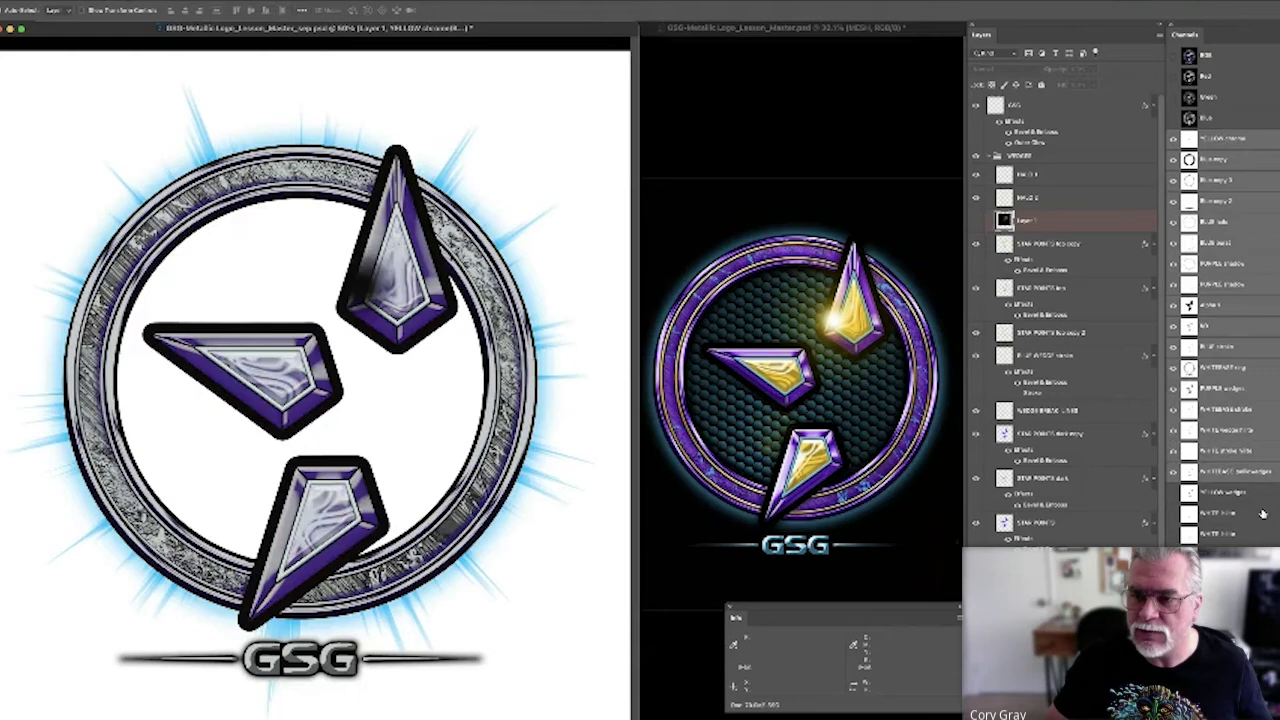
{"action": "left_click", "coordinate": [1262, 492], "text": "shift"}
{"action": "left_click", "coordinate": [1263, 513], "text": "shift"}
{"action": "left_click", "coordinate": [1264, 534], "text": "shift"}
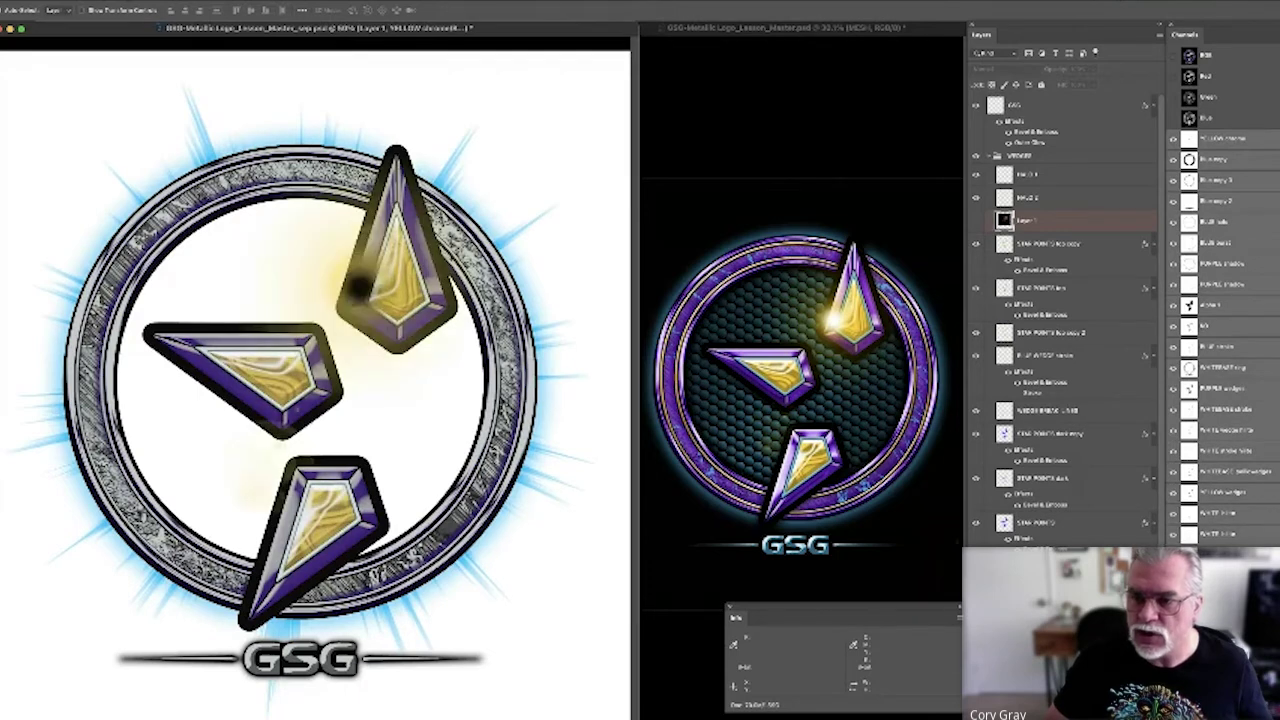
{"action": "left_click", "coordinate": [1262, 545]}
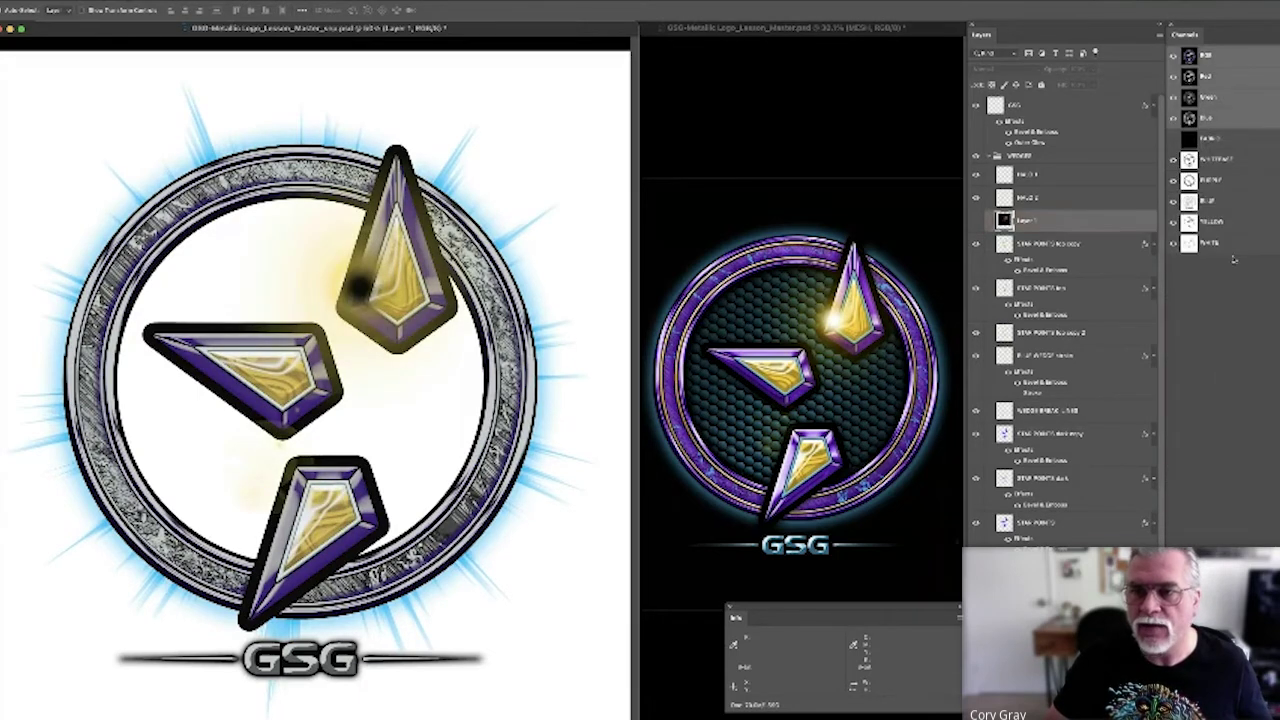
View the FABRIC channel and the RGB composite separately, and check the WHITEBASE channel's spot colour options
{"action": "left_click", "coordinate": [1185, 140]}
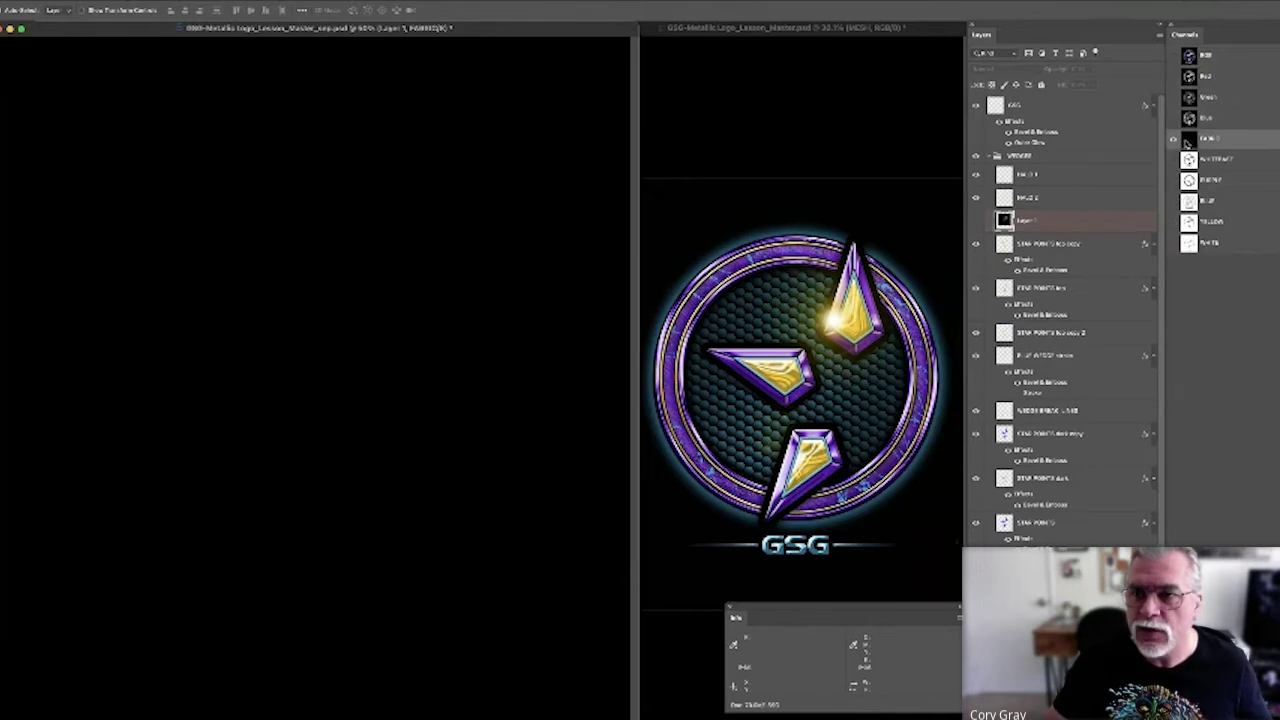
{"action": "left_click", "coordinate": [1189, 64]}
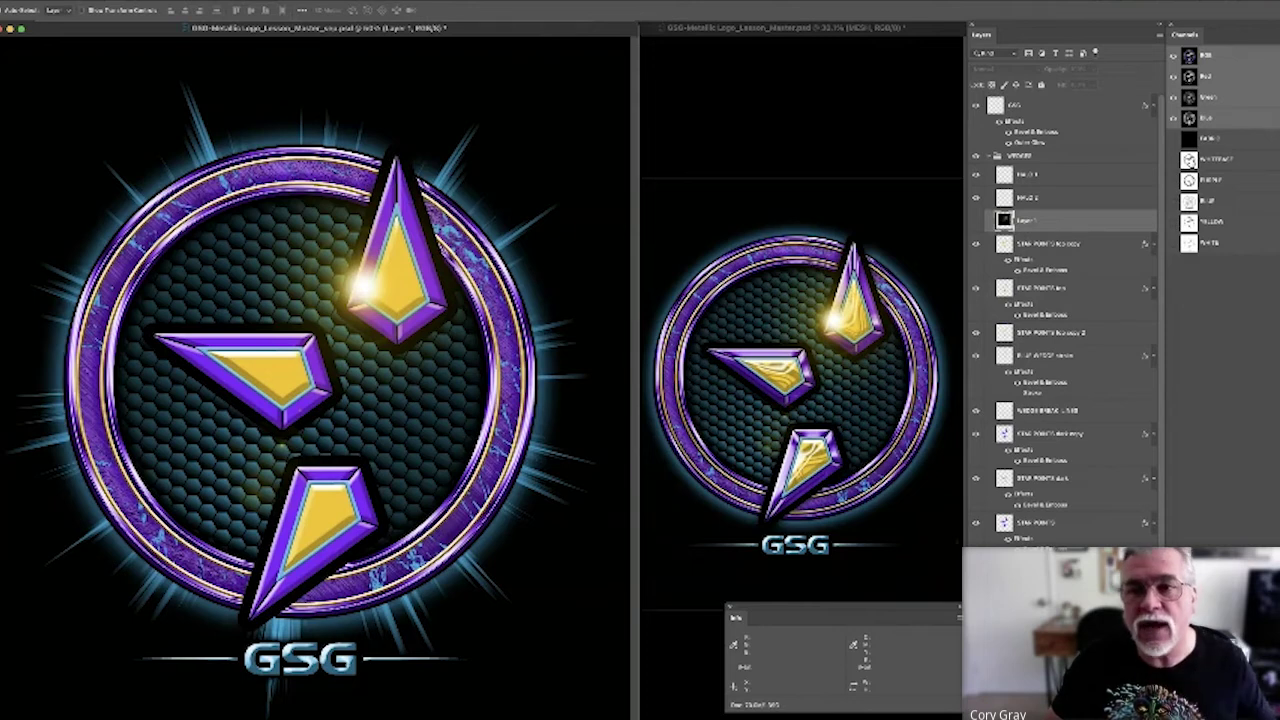
{"action": "double_click", "coordinate": [1190, 162]}
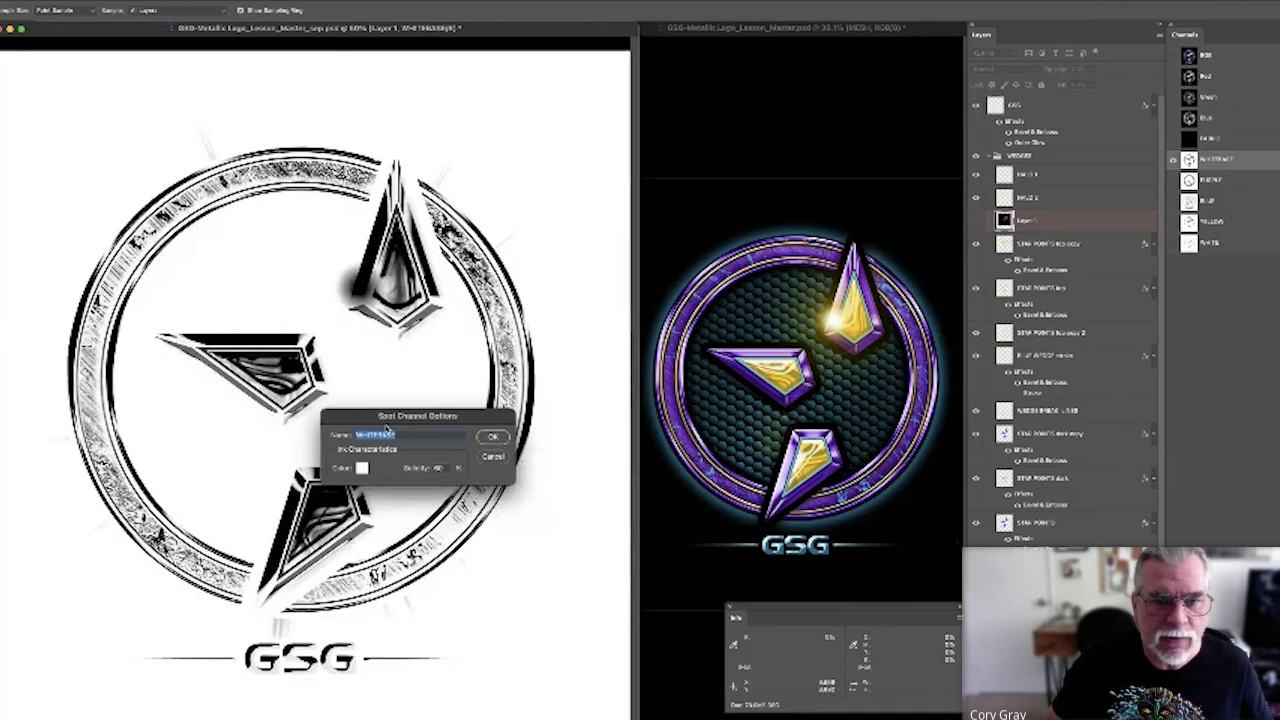
{"action": "left_click", "coordinate": [494, 439]}
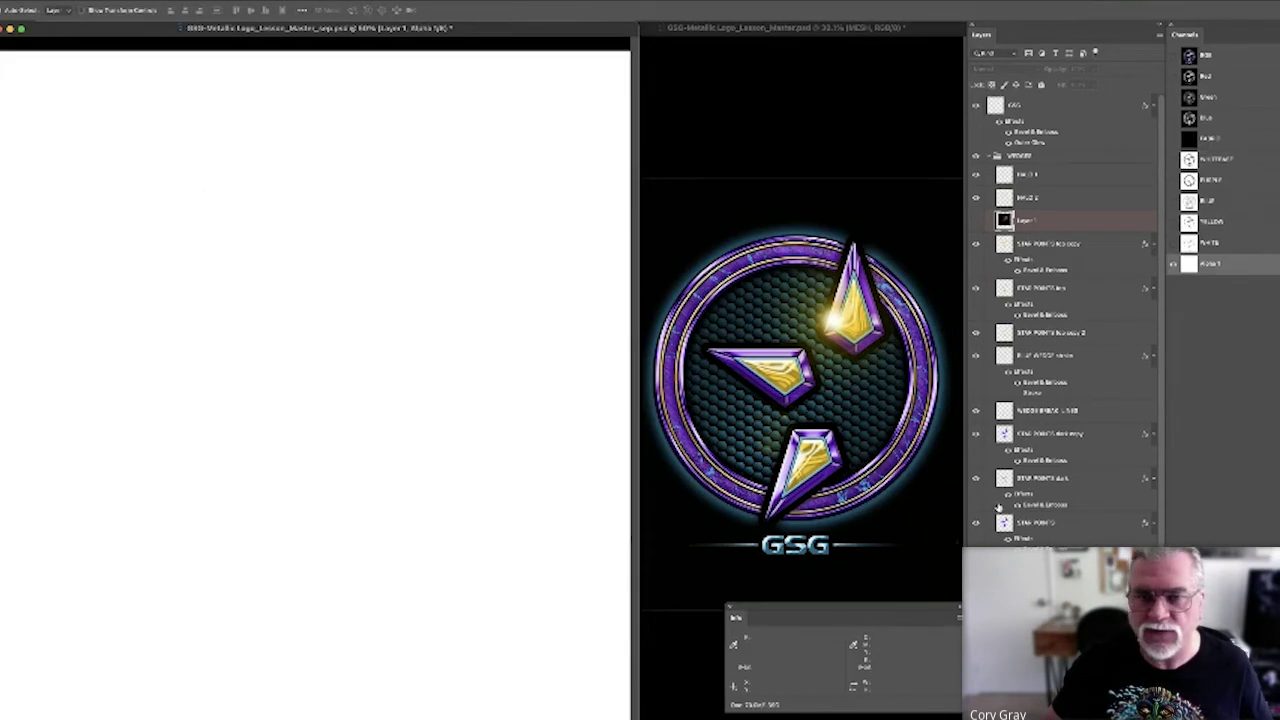
Open the new Alpha 1 channel's options, cancel them and undo the channel's creation
{"action": "double_click", "coordinate": [1195, 264]}
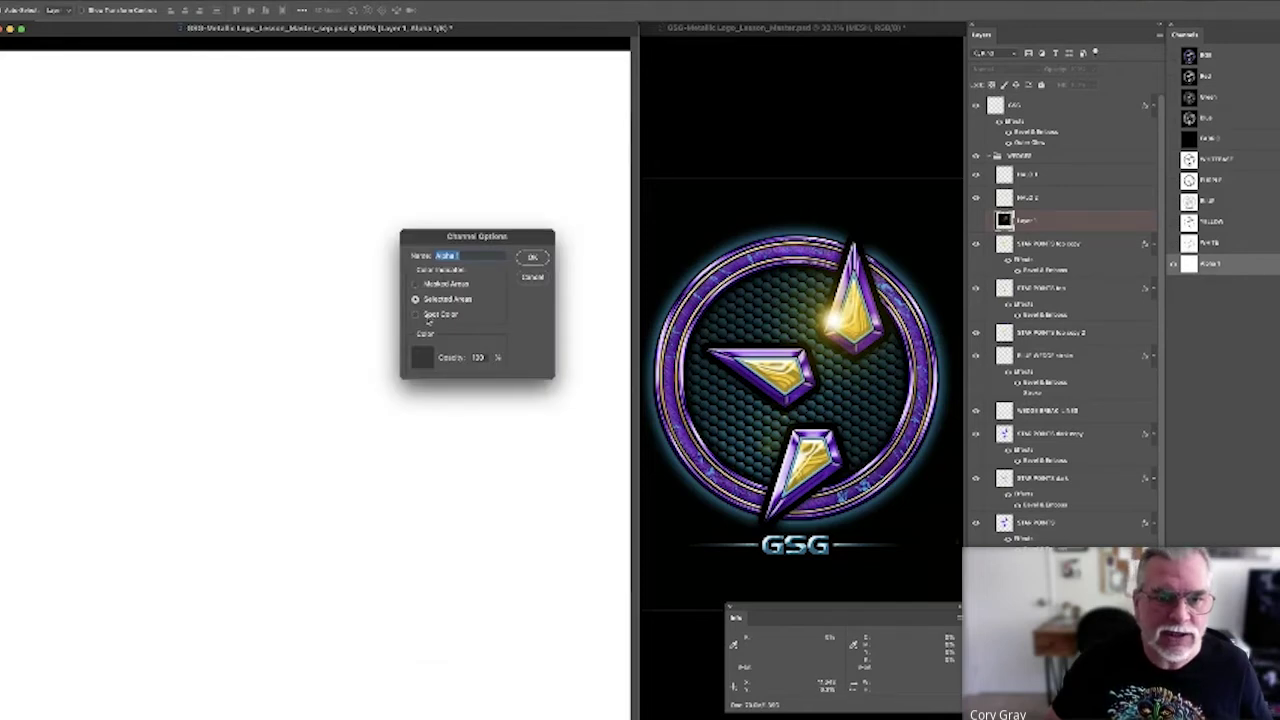
{"action": "left_click", "coordinate": [533, 277]}
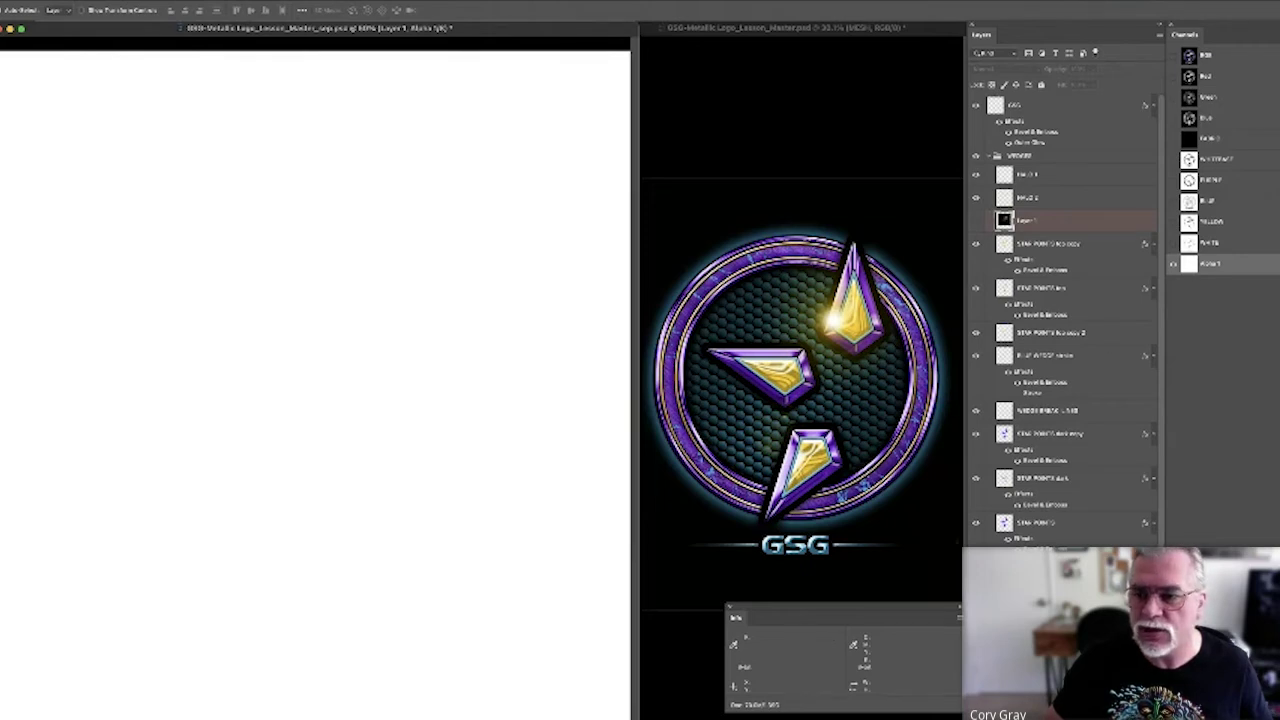
{"action": "key", "text": "super+z"}
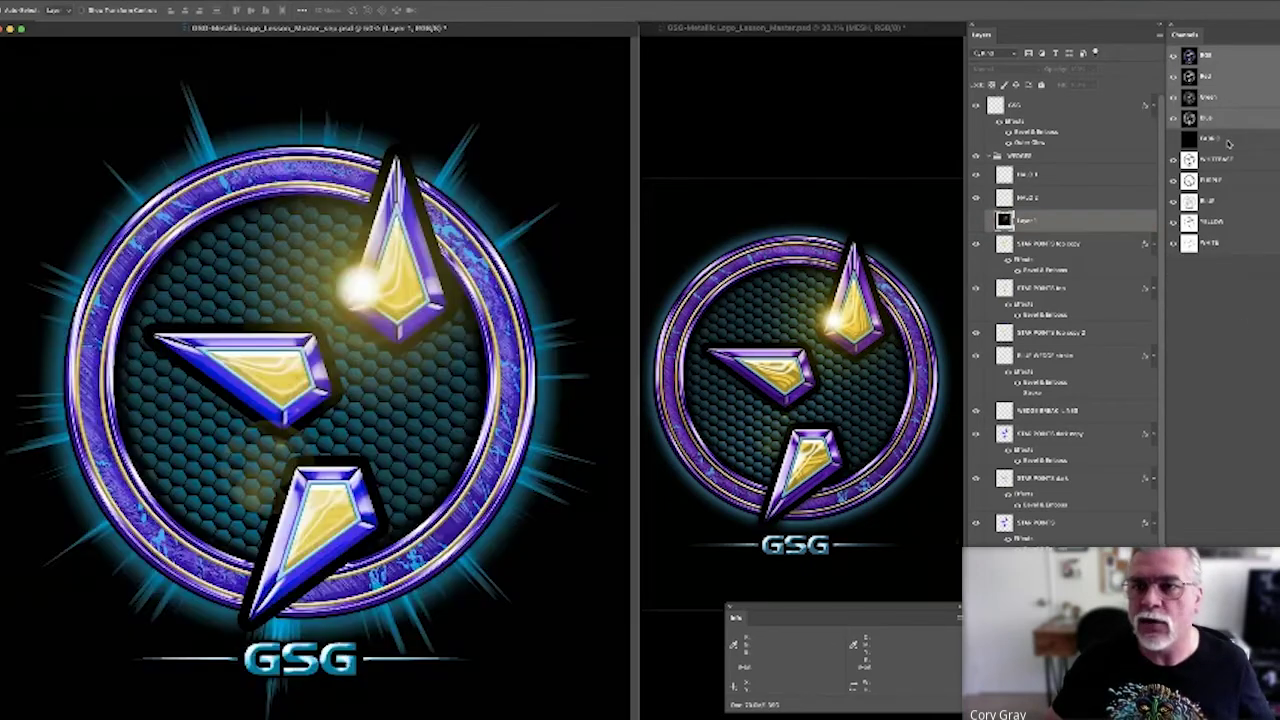
Delete the RGB Blue channel, flattening visible layers and discarding hidden ones, and also delete the Magenta channel
{"action": "left_click", "coordinate": [1238, 119]}
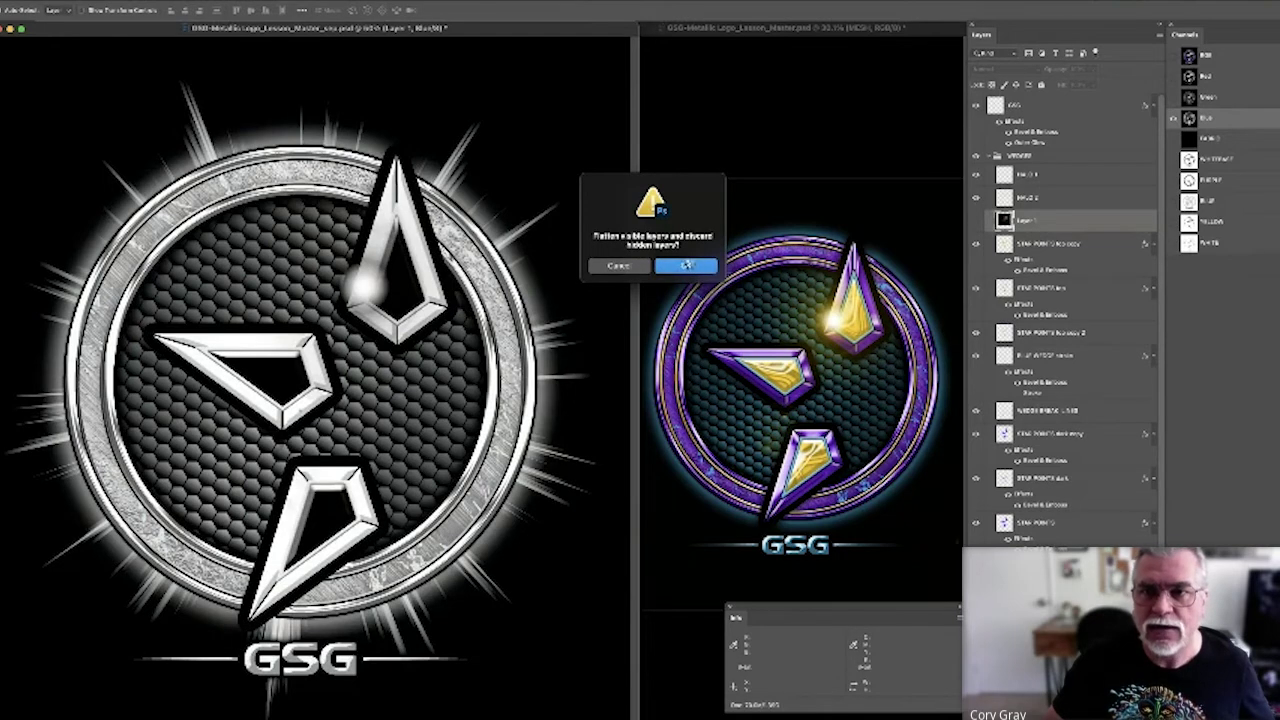
{"action": "left_click", "coordinate": [687, 265]}
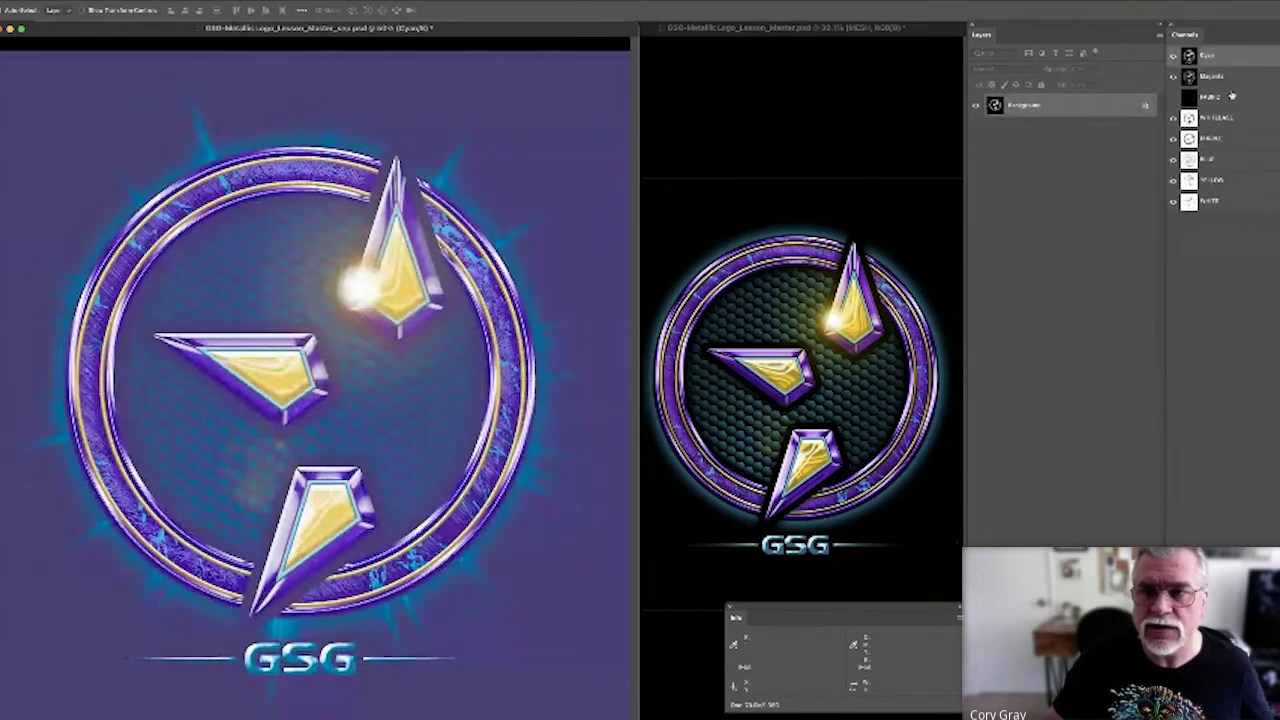
{"action": "left_click", "coordinate": [1241, 84]}
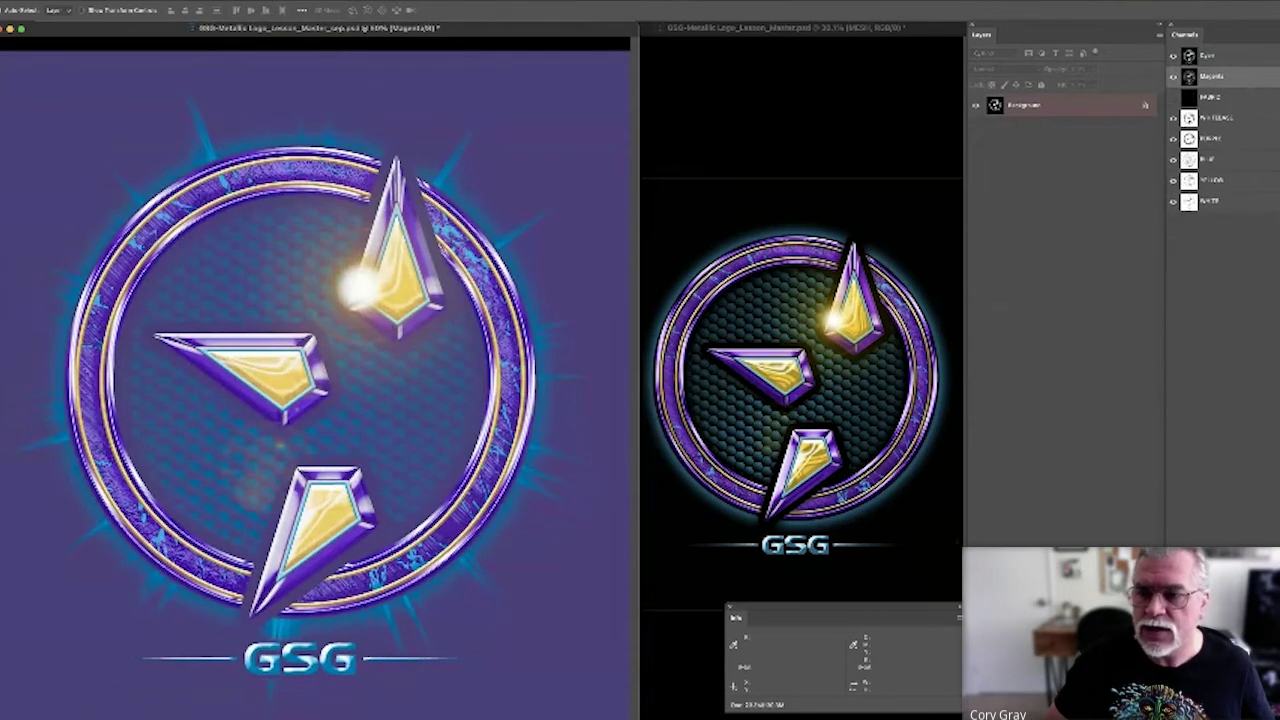
{"action": "left_click", "coordinate": [1262, 710]}
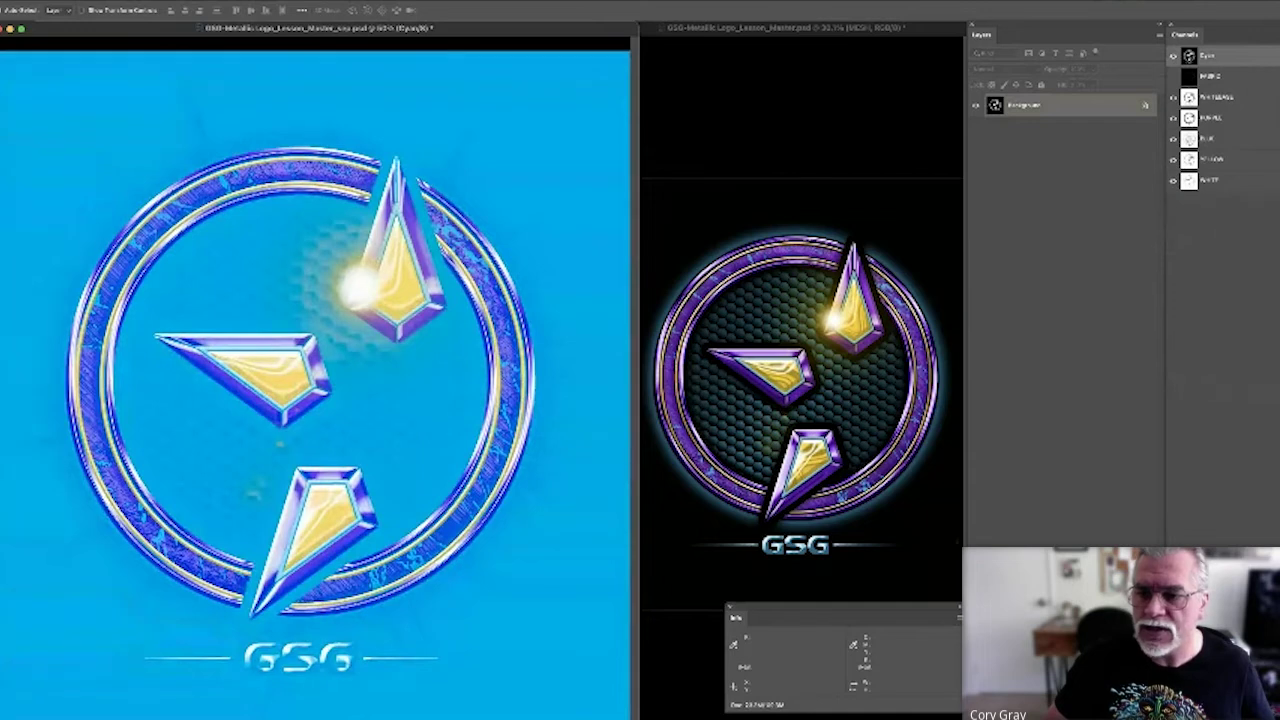
Delete the Cyan and FABRIC channels, keeping only WHITEBASE, PURPLE, BLUE, YELLOW and WHITE
{"action": "key", "text": "Delete"}
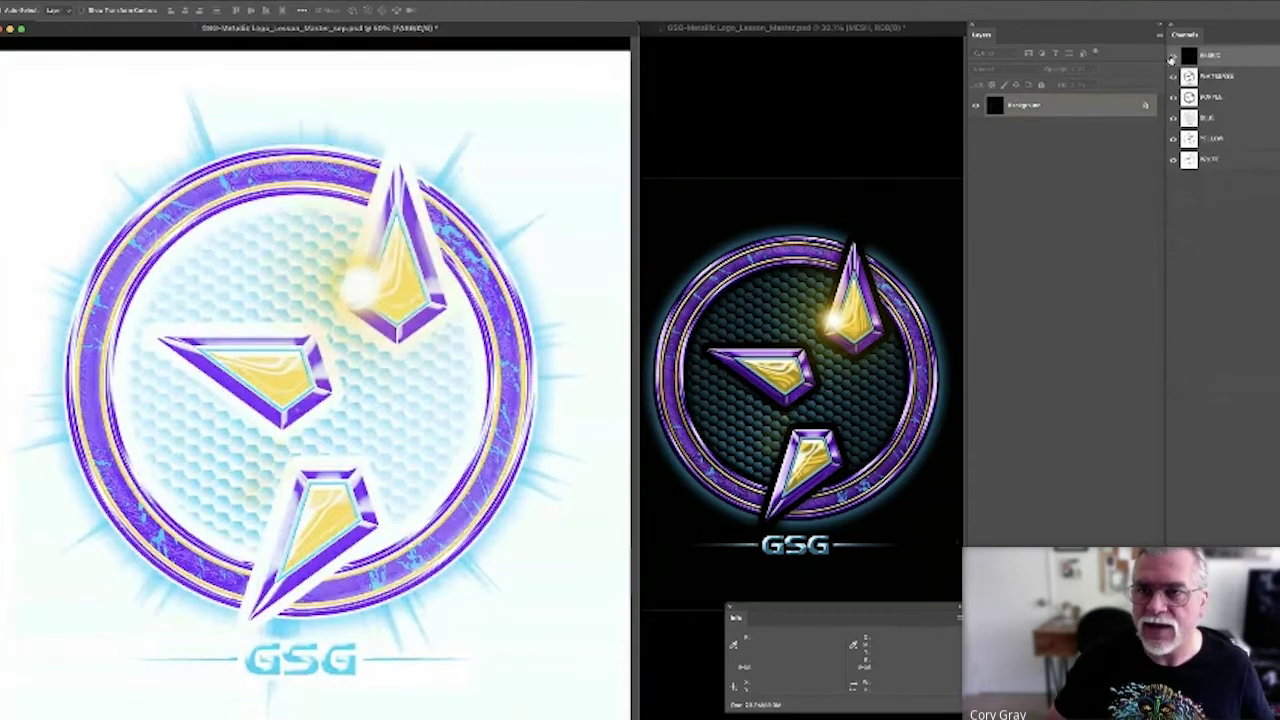
{"action": "left_click", "coordinate": [1172, 56]}
{"action": "left_click", "coordinate": [1173, 57]}
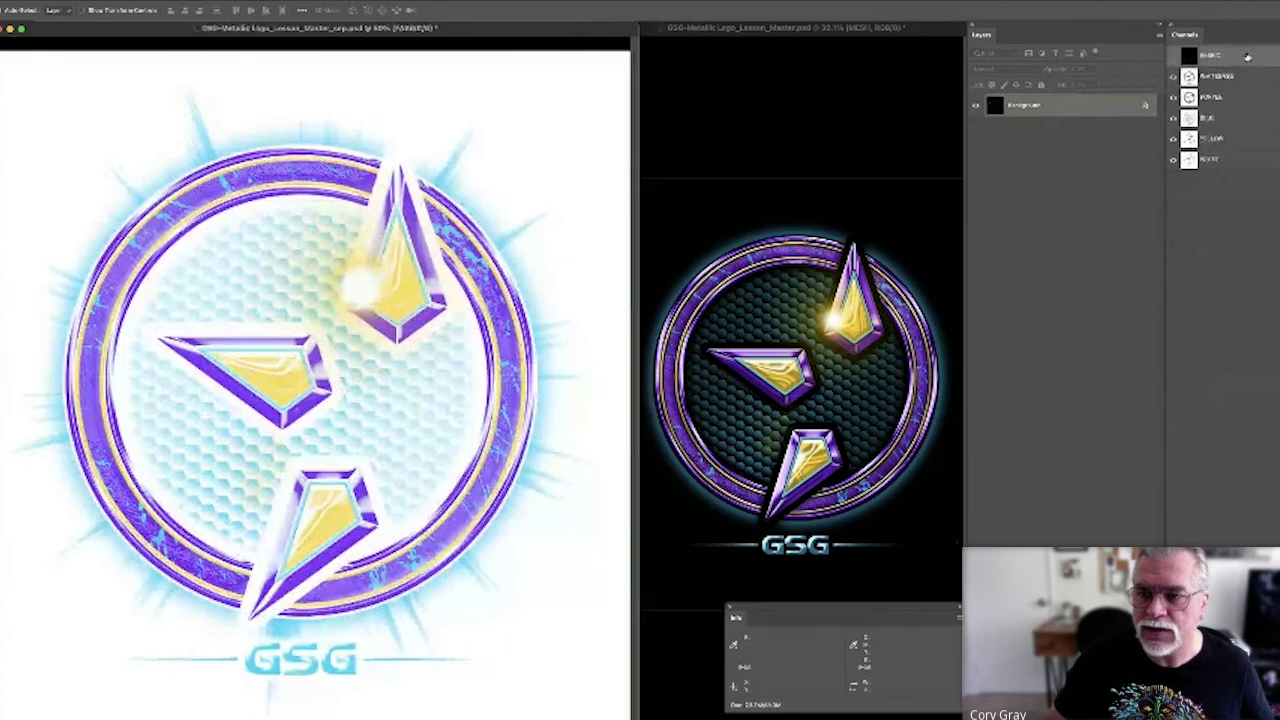
{"action": "key", "text": "Delete"}
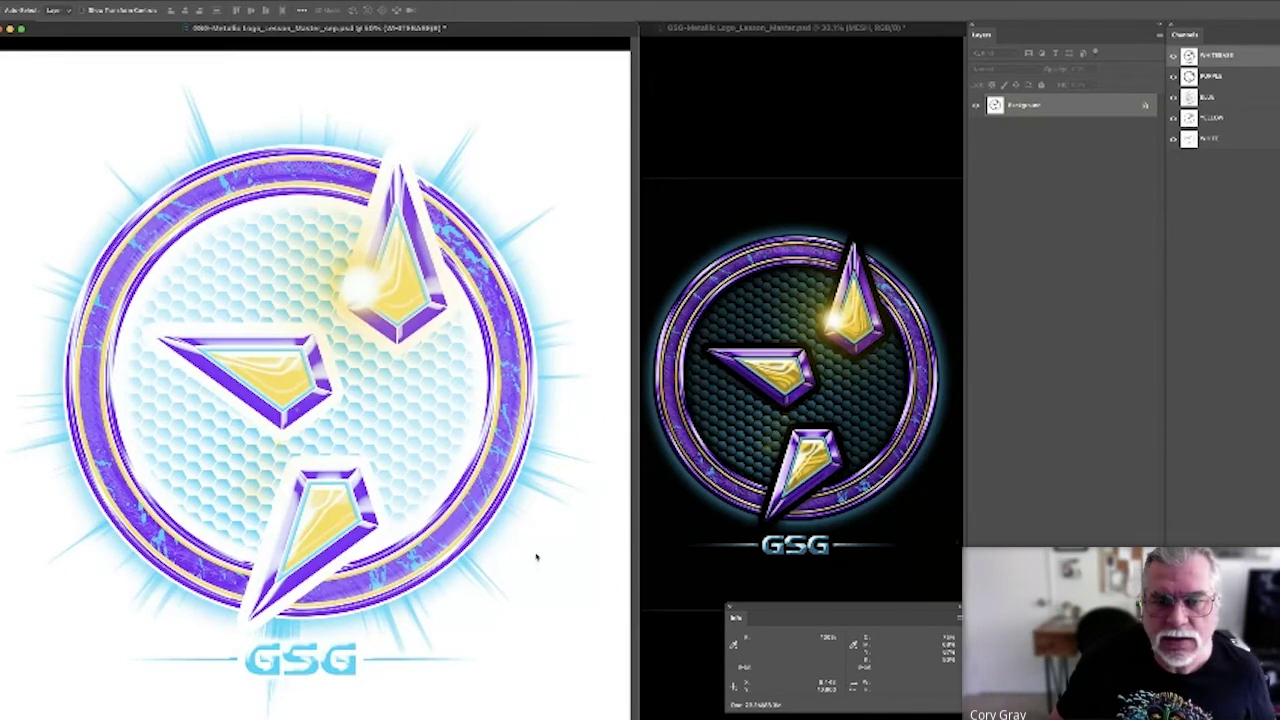
Save the separation file to the Desktop as Photoshop DCS 2.0, replacing the existing GSG-Metallic Logo_Lesson_Master_sep.eps and using Single File DCS, No Composite
{"action": "key", "text": "super+shift+s"}
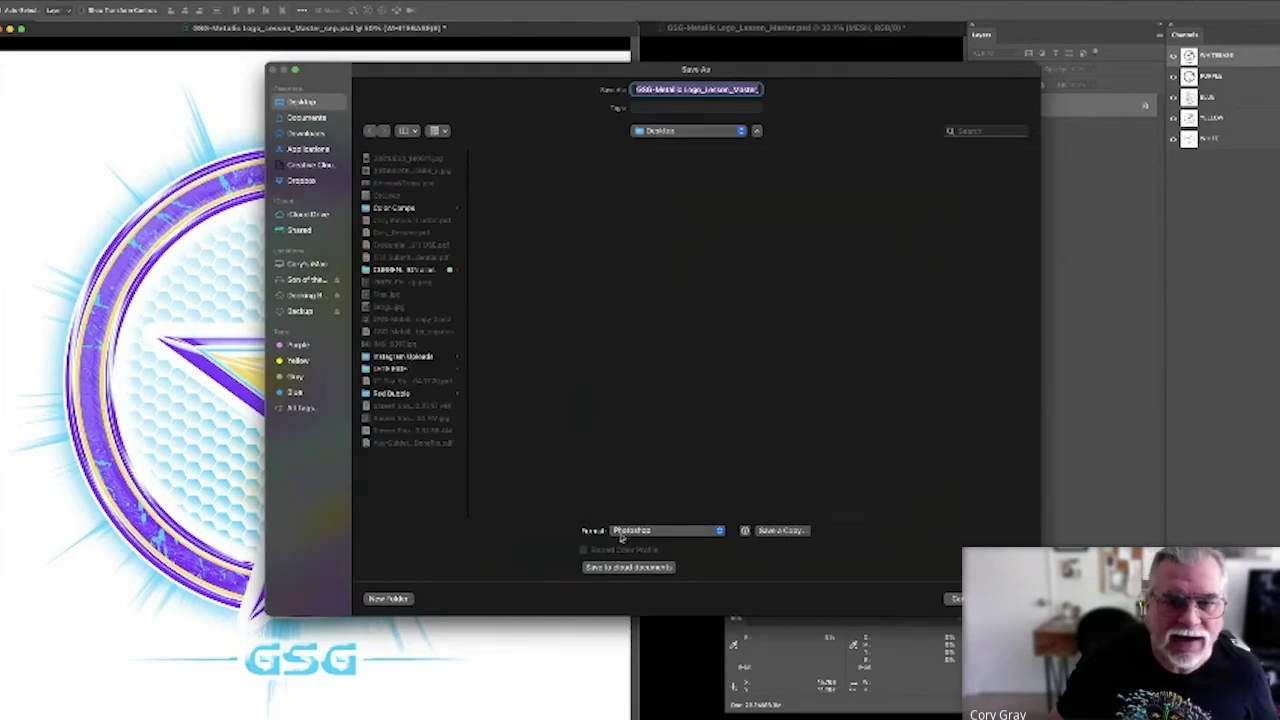
{"action": "left_click", "coordinate": [695, 533]}
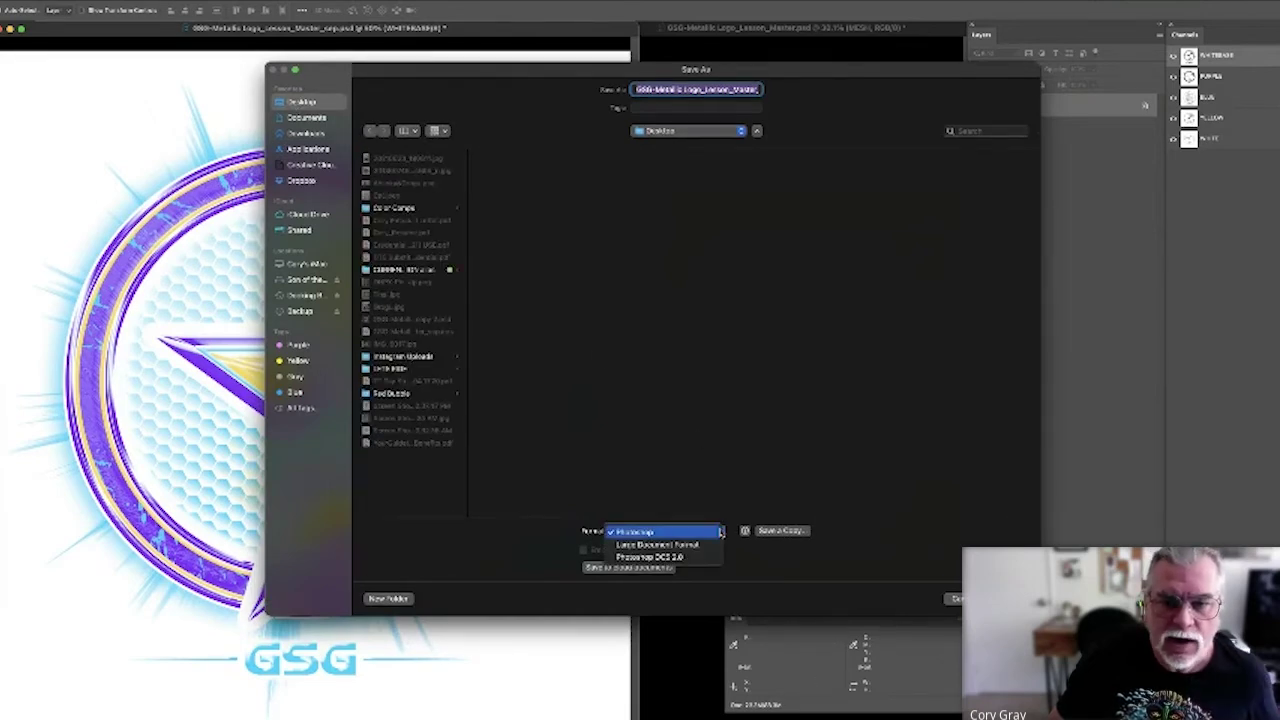
{"action": "left_click", "coordinate": [675, 560]}
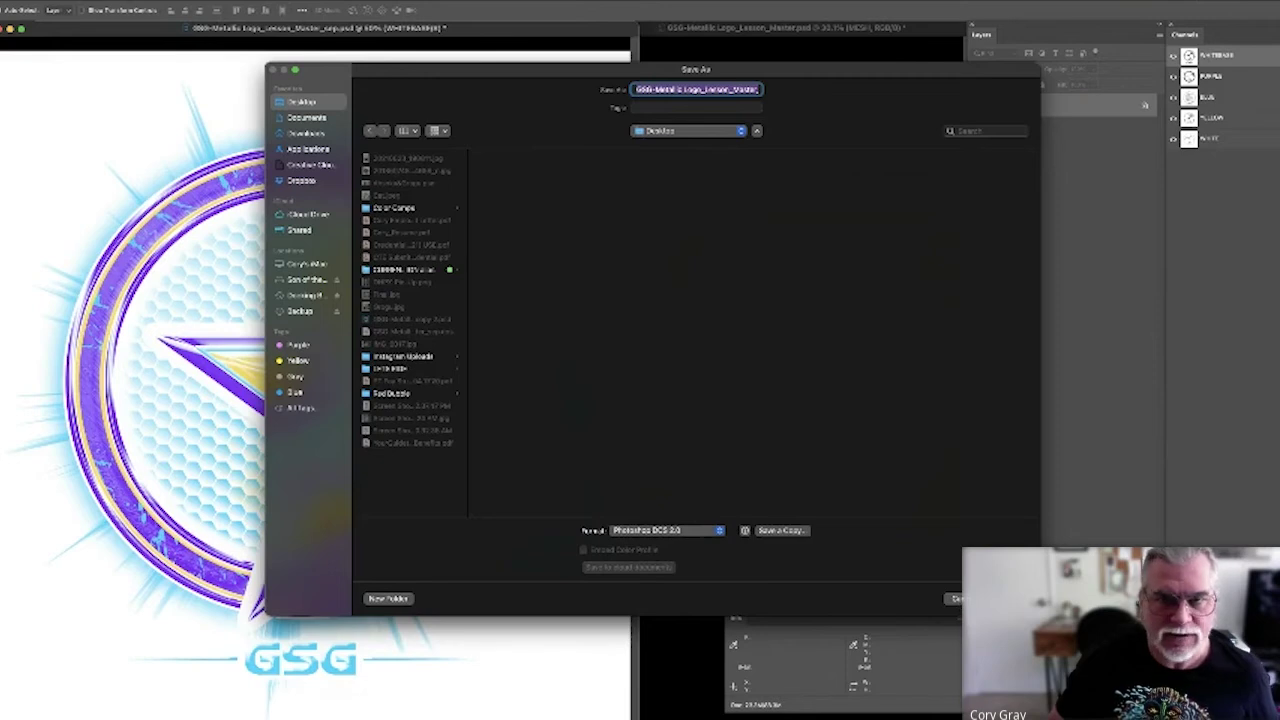
{"action": "key", "text": "Return"}
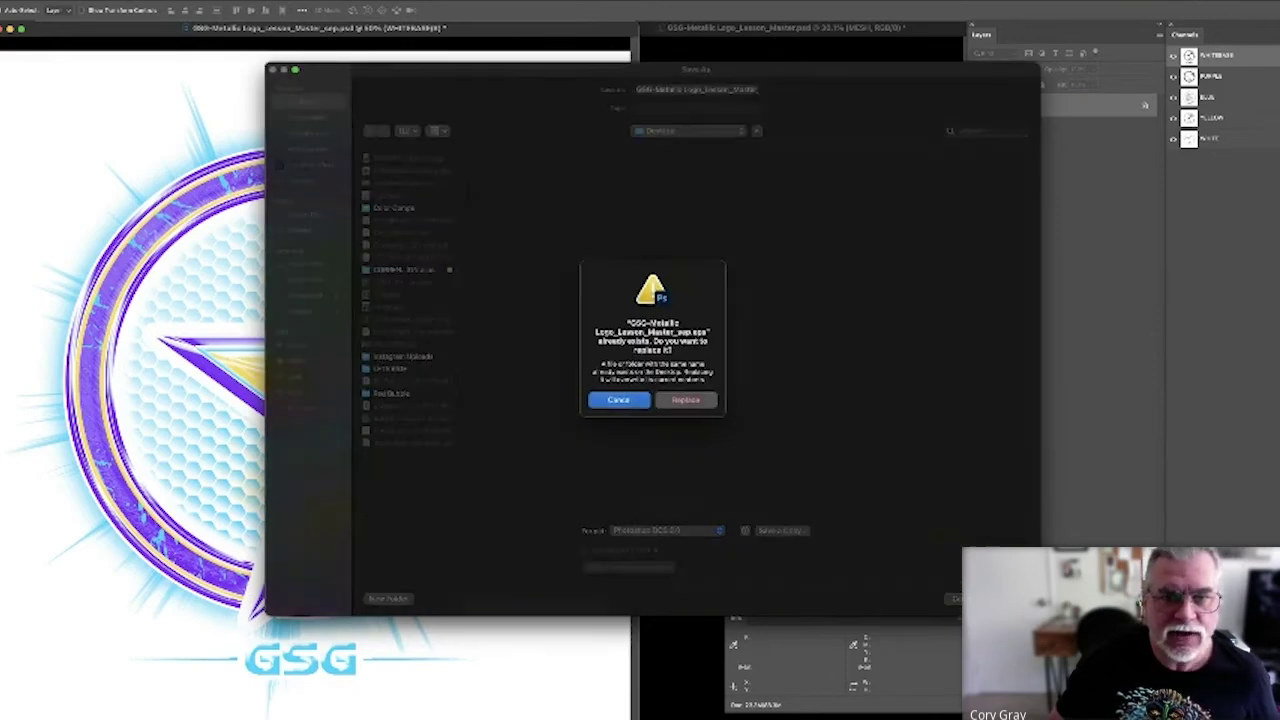
{"action": "left_click", "coordinate": [685, 400]}
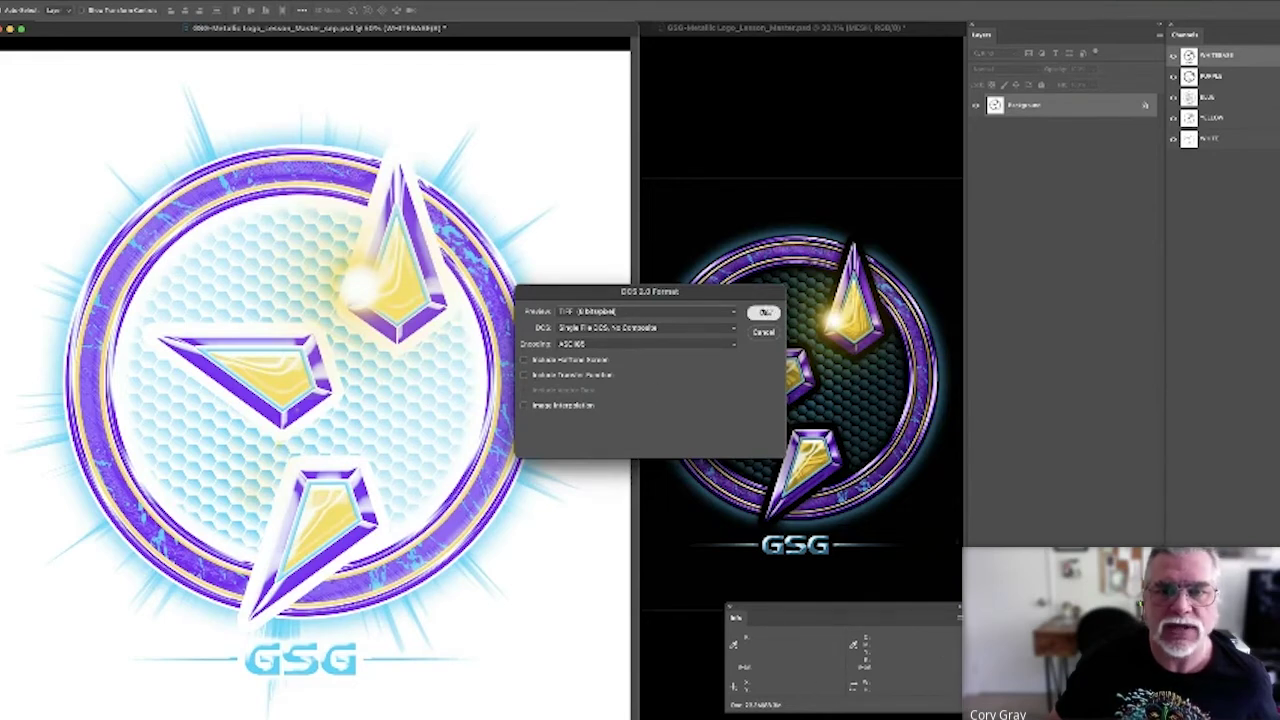
{"action": "left_click", "coordinate": [765, 312]}
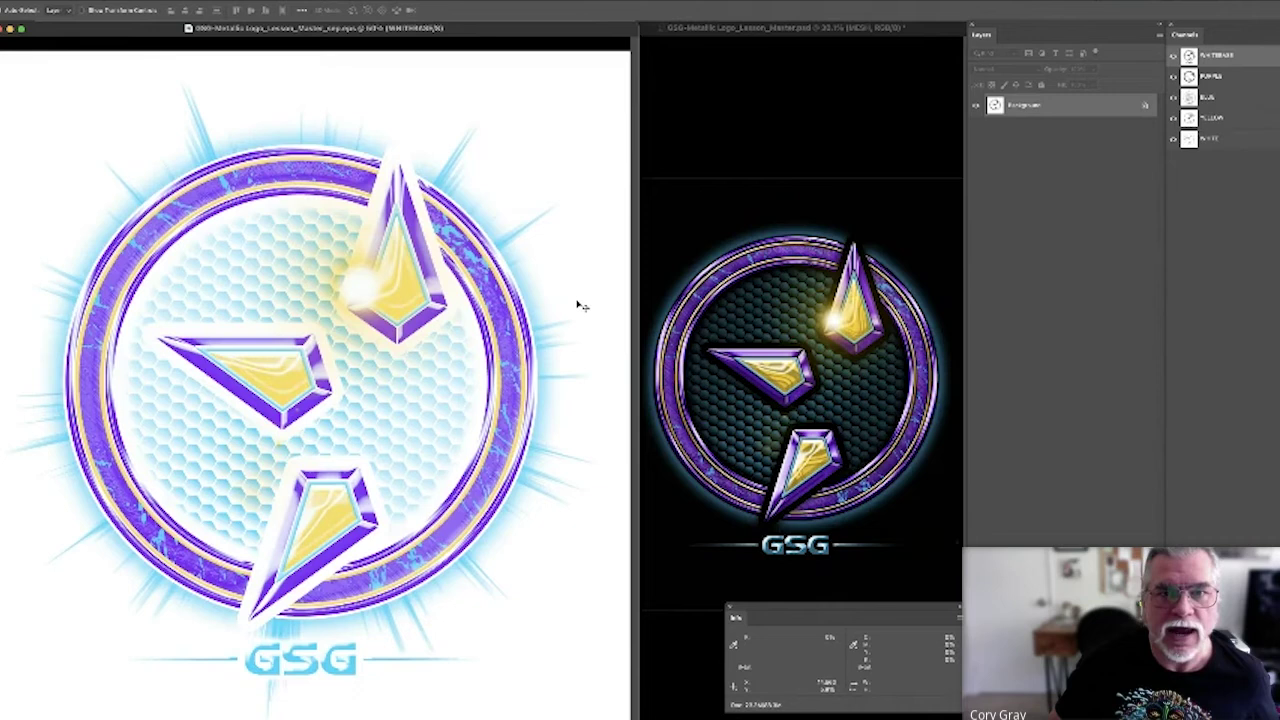